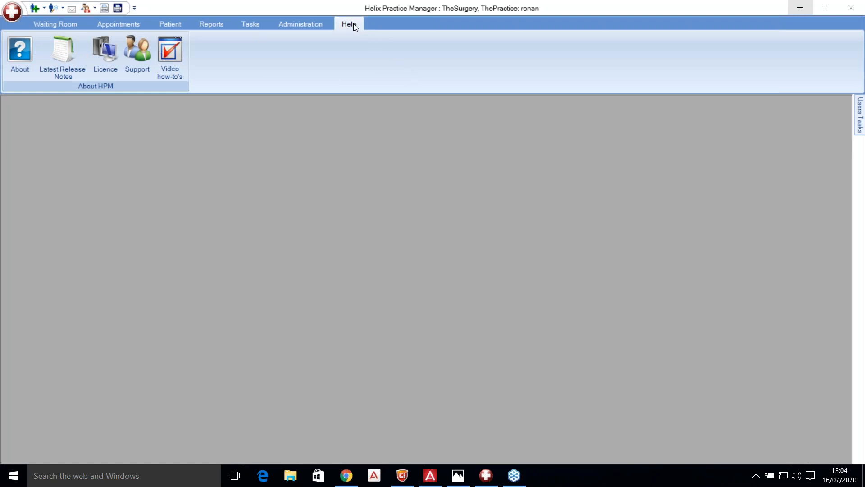
Step: Check the installed Helix Practice Manager version in the program information and close it
click(24, 46)
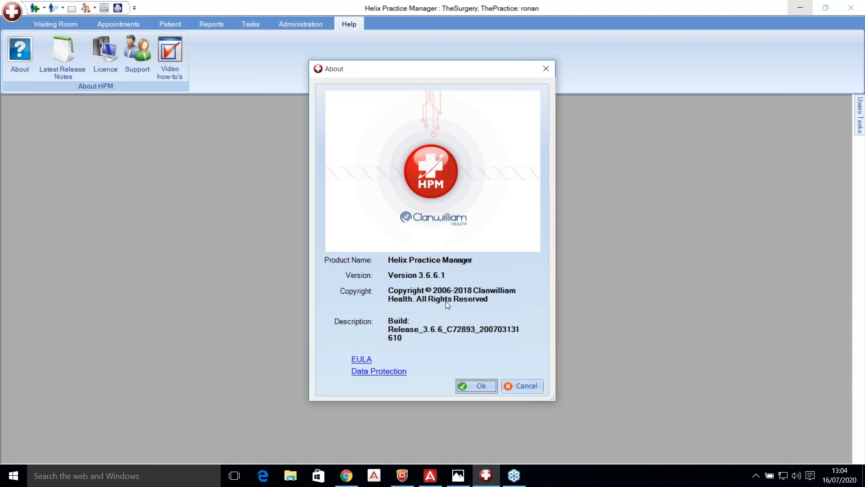
click(524, 390)
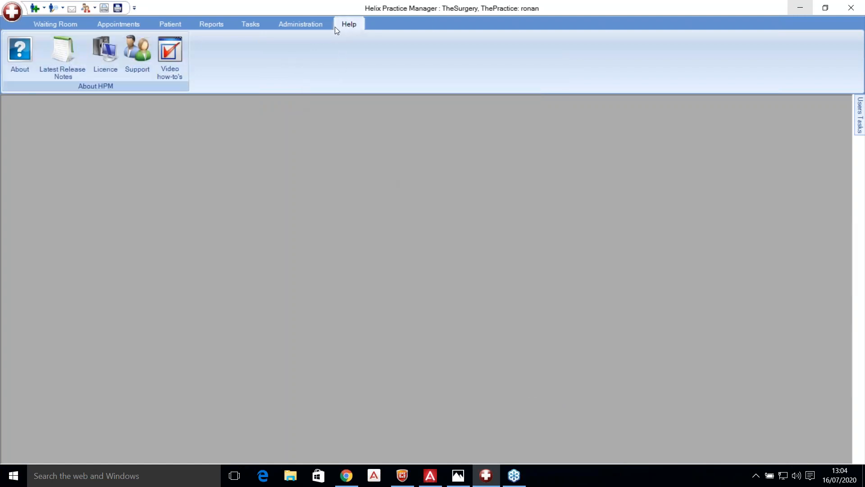
Step: Open the 3.6.6 release notes (June 2020) and read the section on emailing prescriptions to Healthmail directly by doctor
click(62, 54)
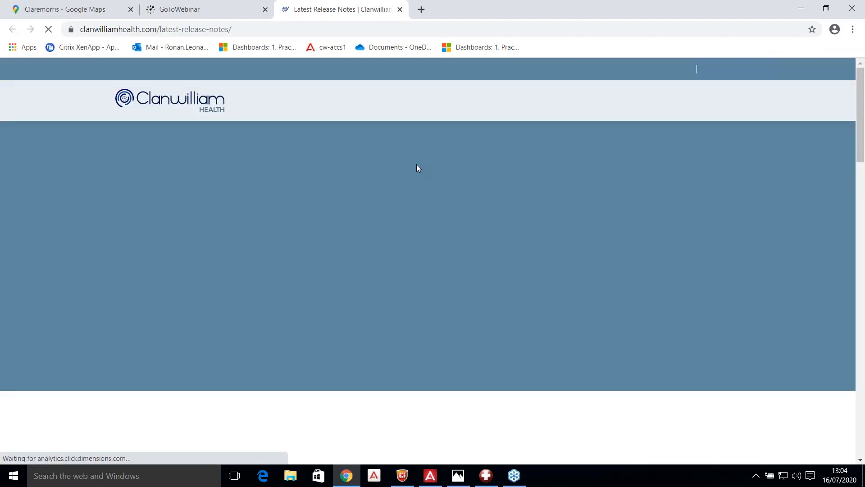
scroll(416, 168, down, 6)
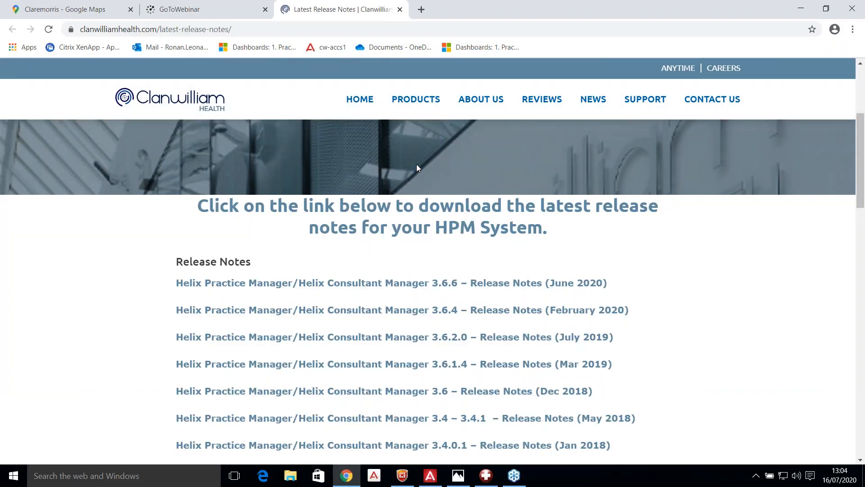
click(370, 195)
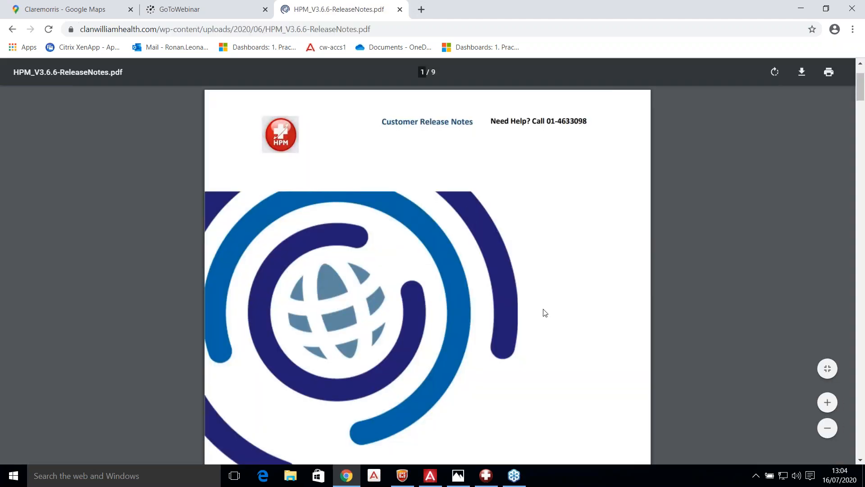
scroll(543, 311, down, 9)
scroll(543, 311, down, 12)
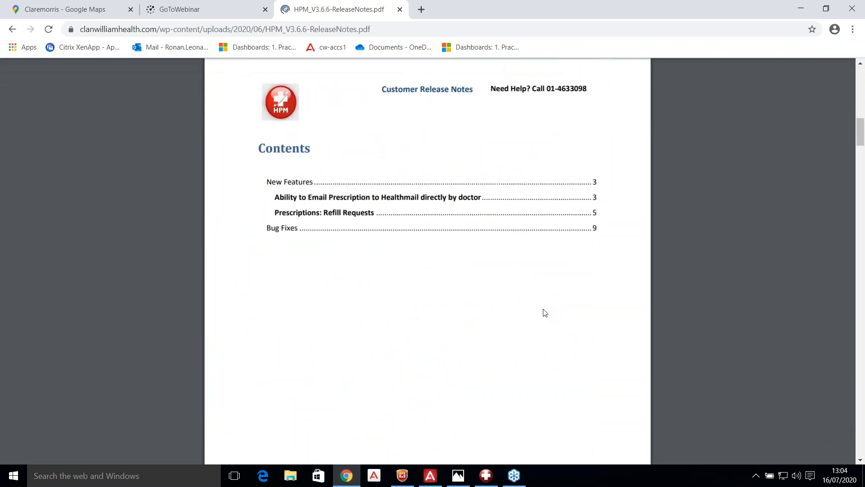
scroll(545, 313, down, 8)
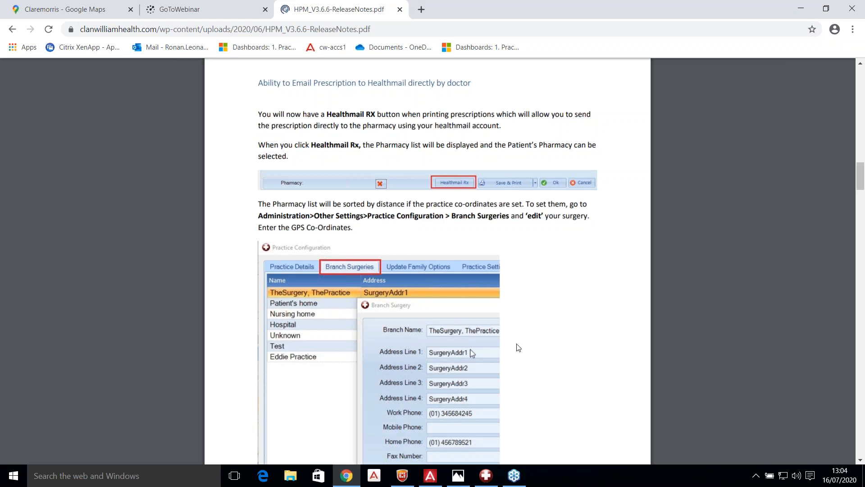
Step: Switch back to Helix Practice Manager and open the branch surgery "TheSurgery, ThePractice" for editing in the practice configuration
click(485, 479)
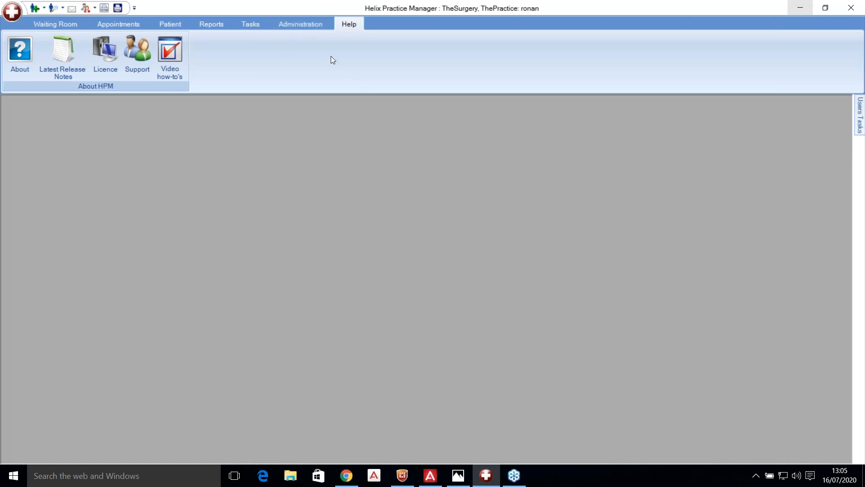
click(297, 23)
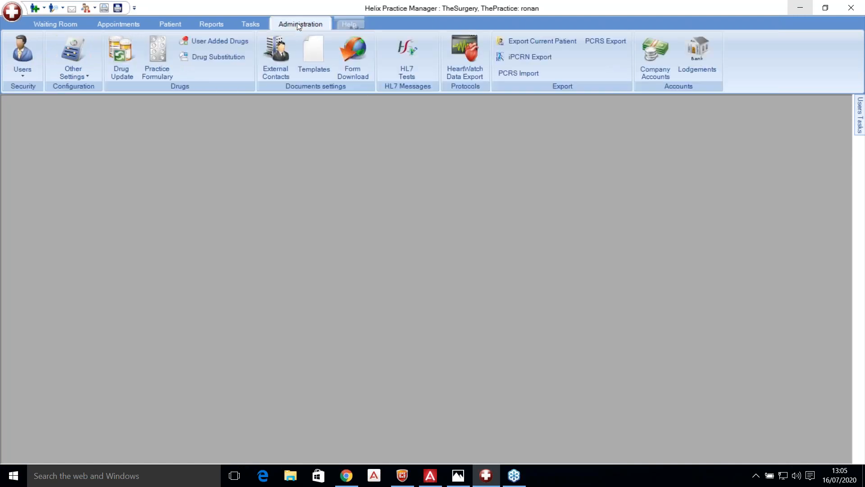
click(88, 79)
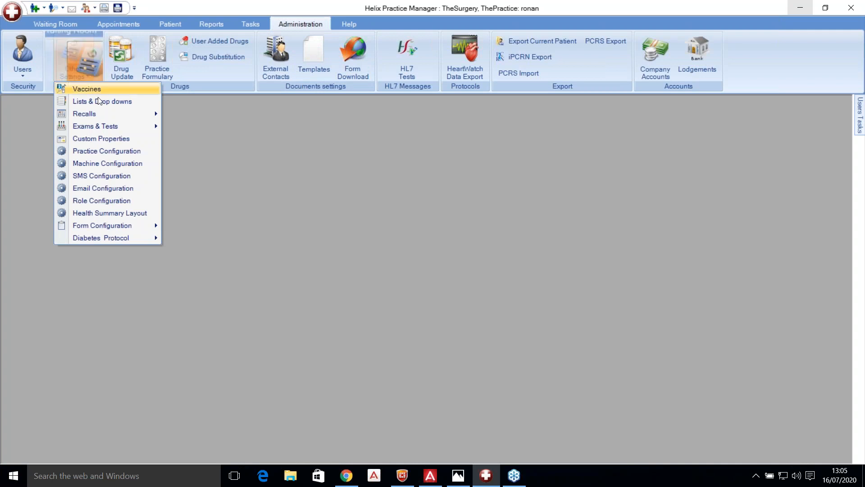
click(113, 151)
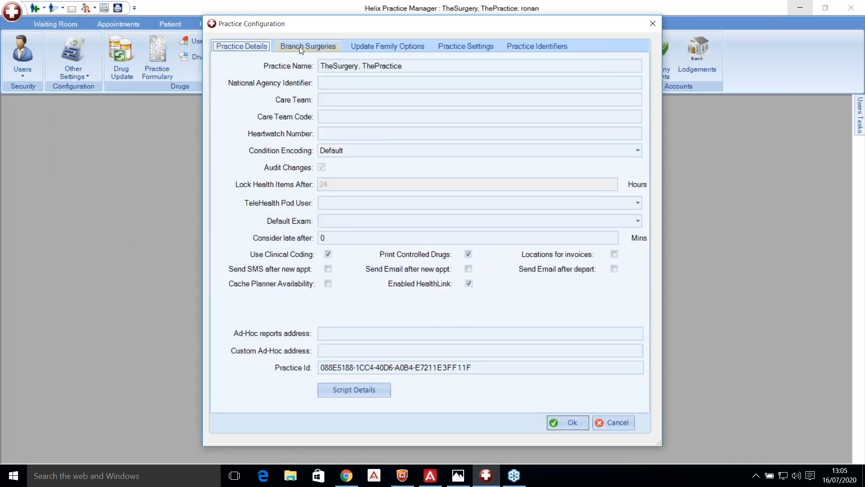
click(298, 47)
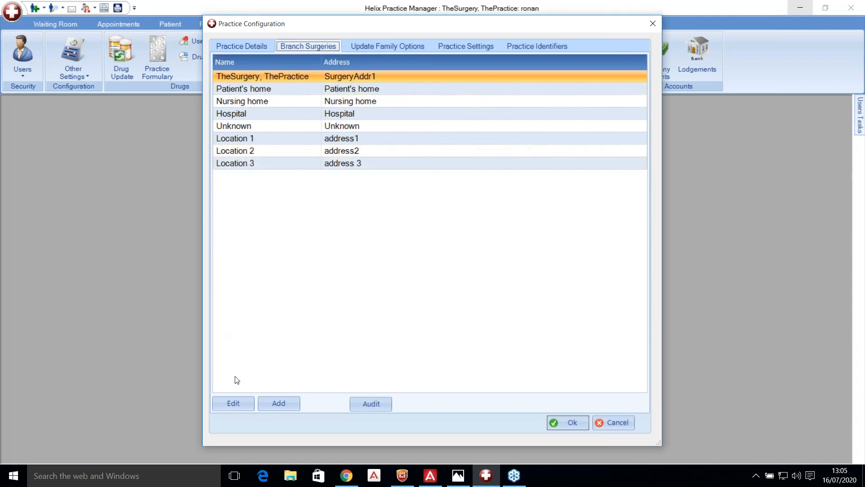
click(239, 400)
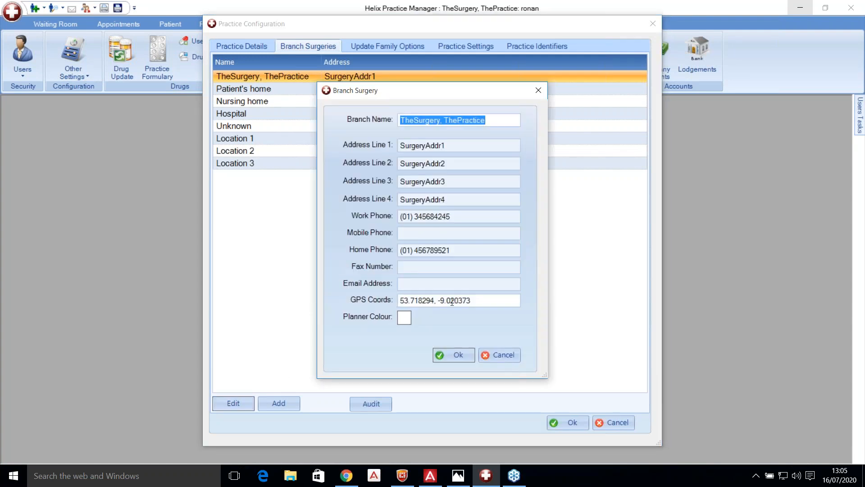
Step: Switch to Google Maps in Chrome and look up the GPS coordinates of a point on the R331 near Mount Carmel Academy, Claremorris
mouse_move(345, 480)
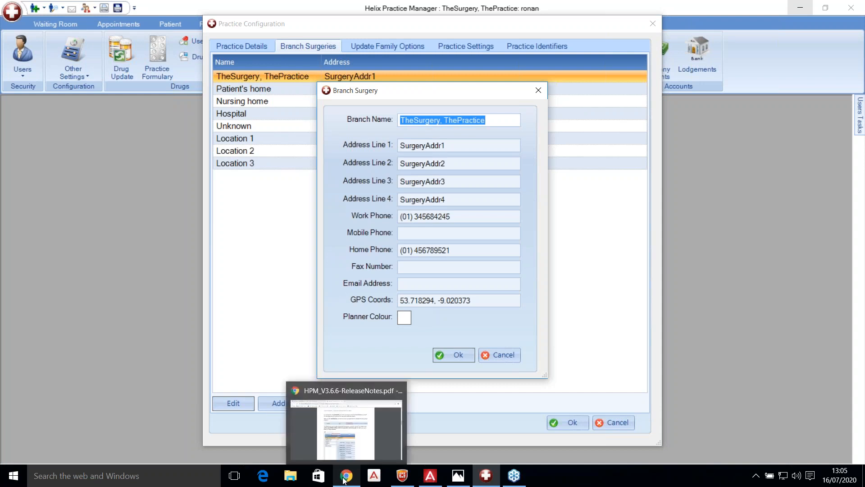
click(344, 477)
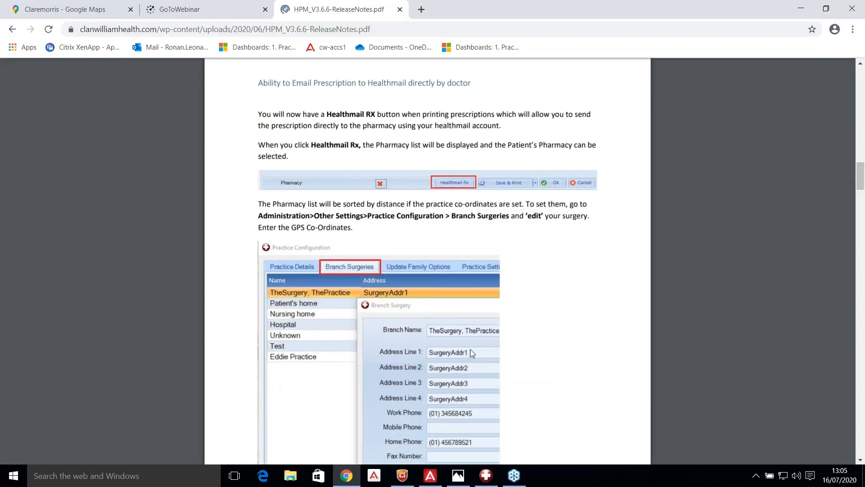
click(65, 10)
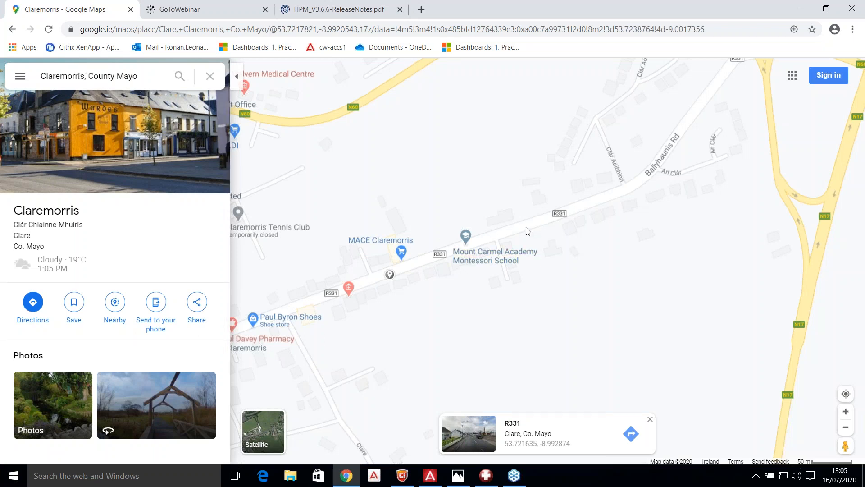
right_click(503, 236)
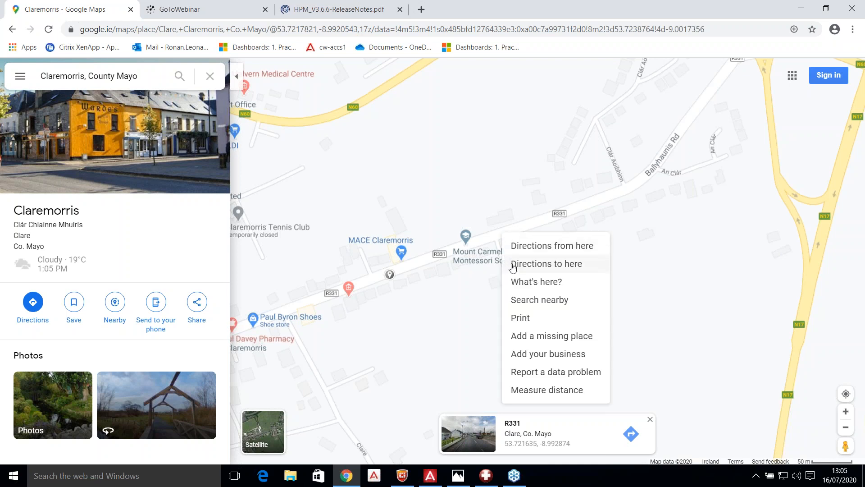
click(525, 280)
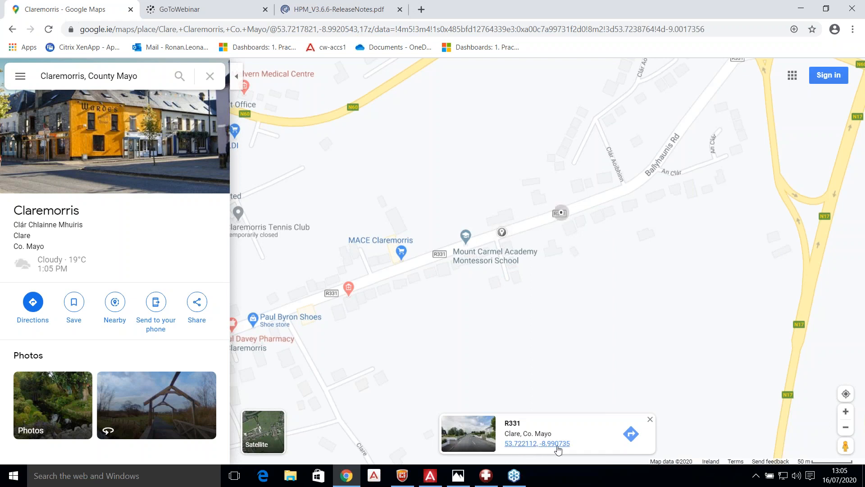
Step: Return to Helix Practice Manager and accept the branch surgery details and the practice configuration
click(486, 476)
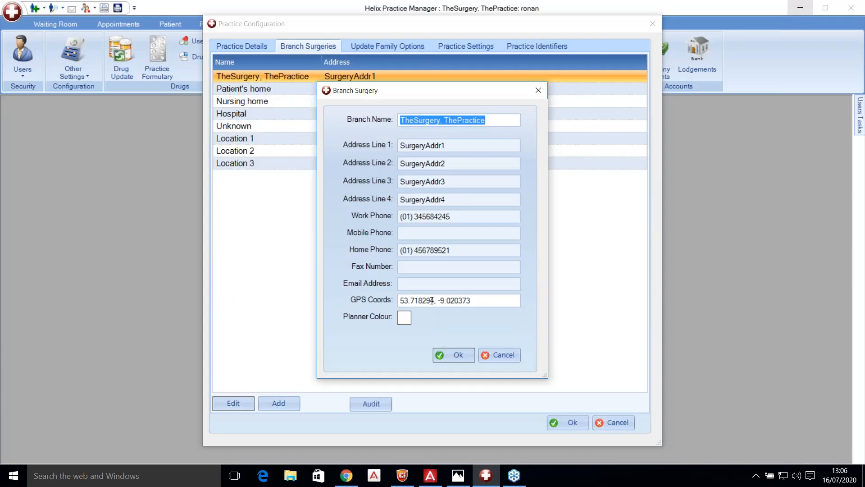
click(453, 355)
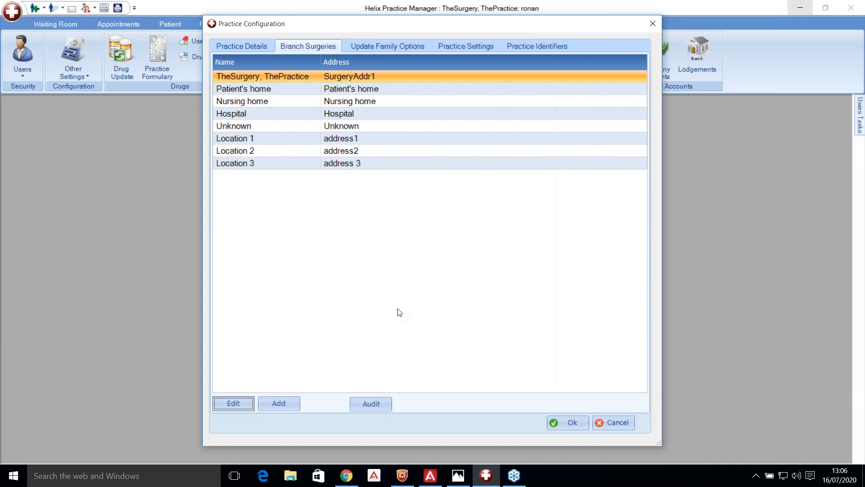
click(567, 422)
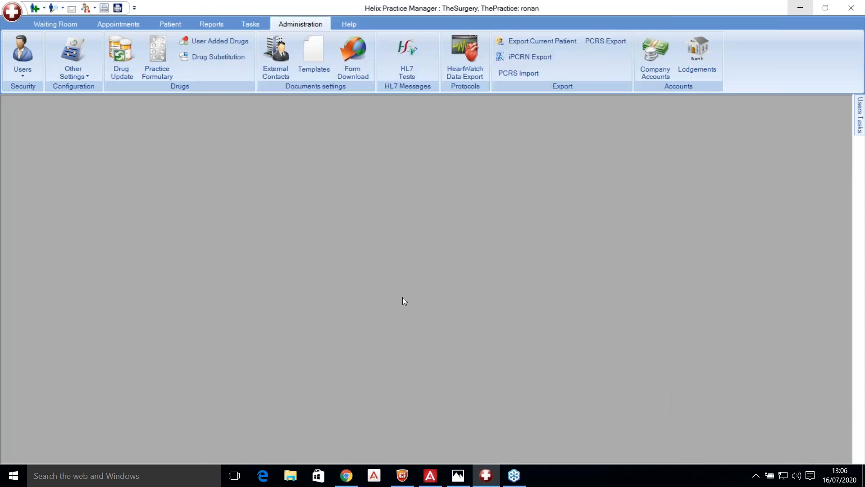
Step: Search the patients for "test" and open the matching patient's record
click(167, 23)
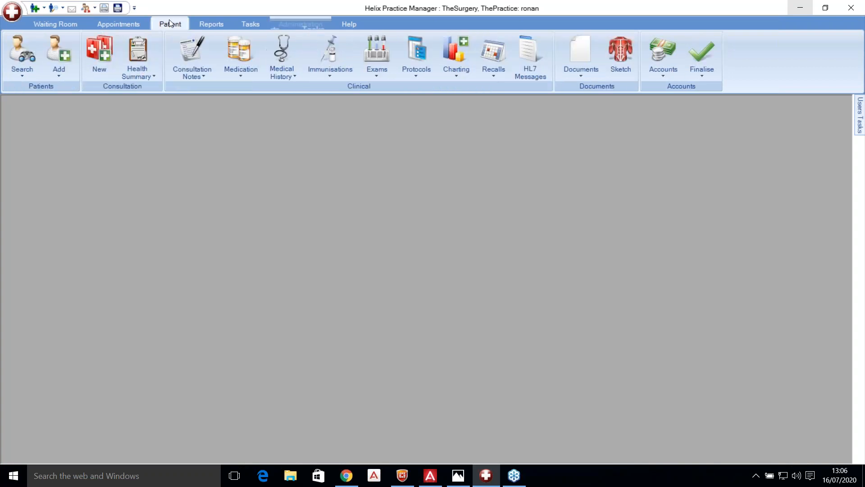
click(18, 44)
text(test)
key(Return)
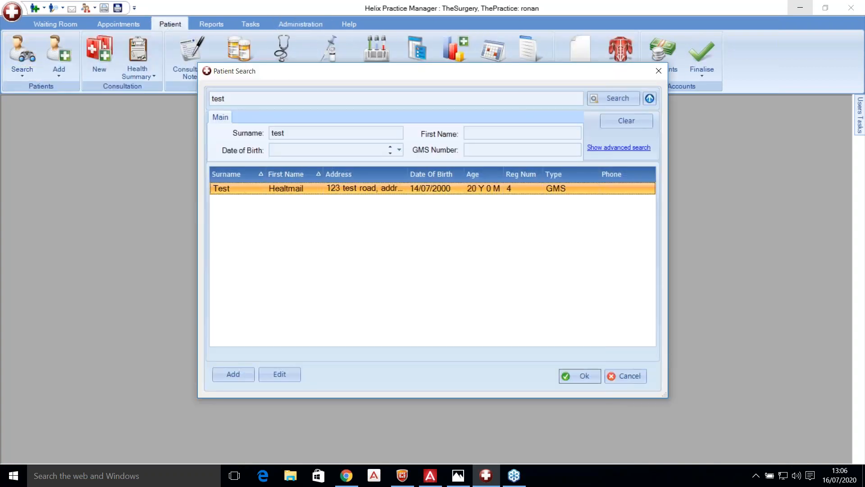
double_click(247, 189)
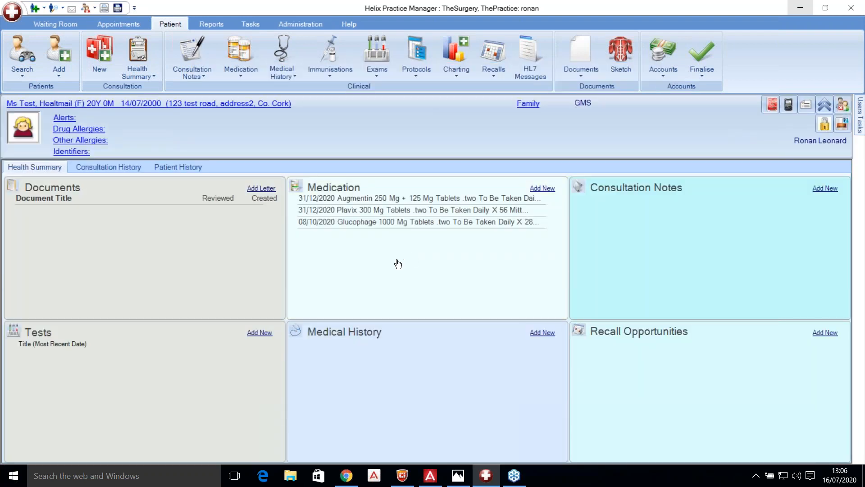
Step: Start re-issuing the patient's three long-term medications: Augmentin, Plavix and Glucophage
click(391, 265)
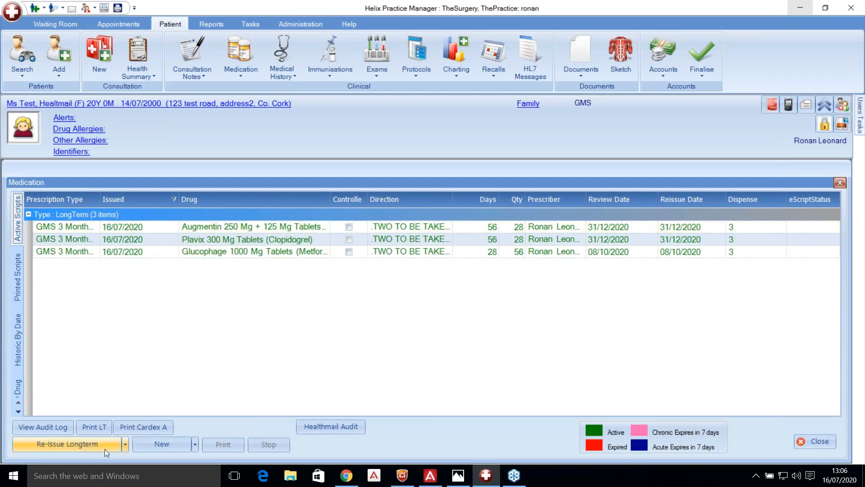
click(88, 226)
ctrl+click(88, 235)
ctrl+click(88, 251)
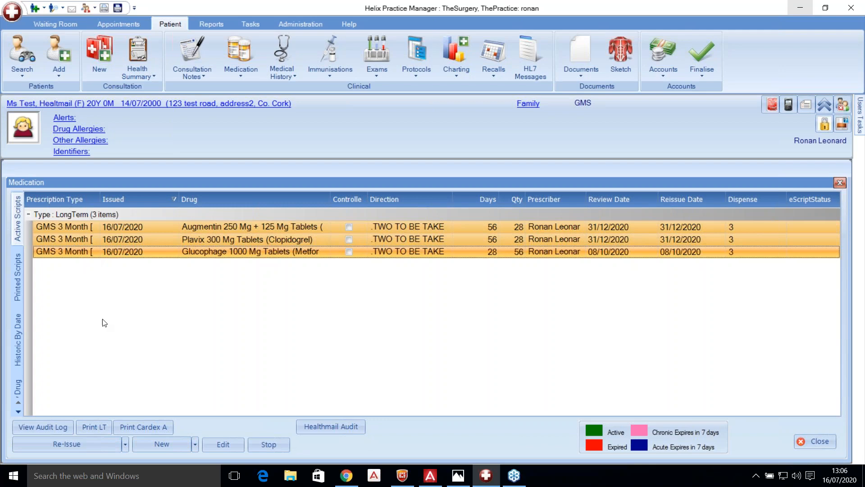
click(91, 447)
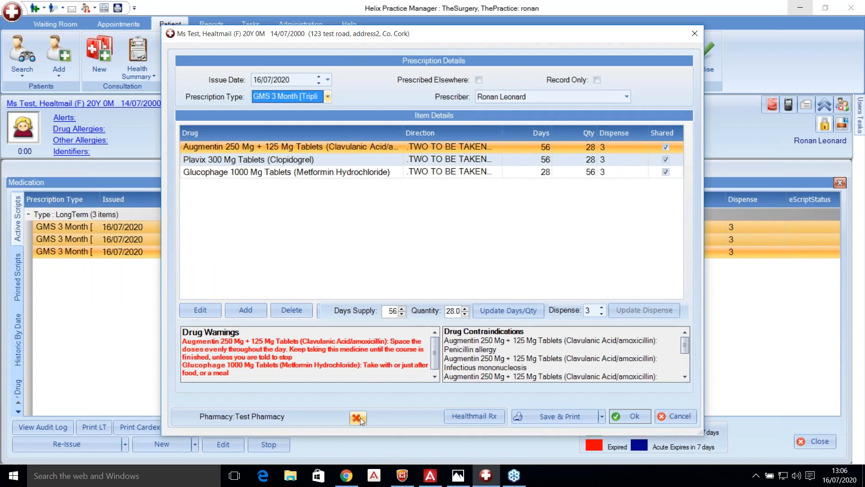
Step: Remove the assigned pharmacy from the prescription and select Flynn's Pharmacy, Claremorris, in the Healthmail Rx dispenser list
click(358, 418)
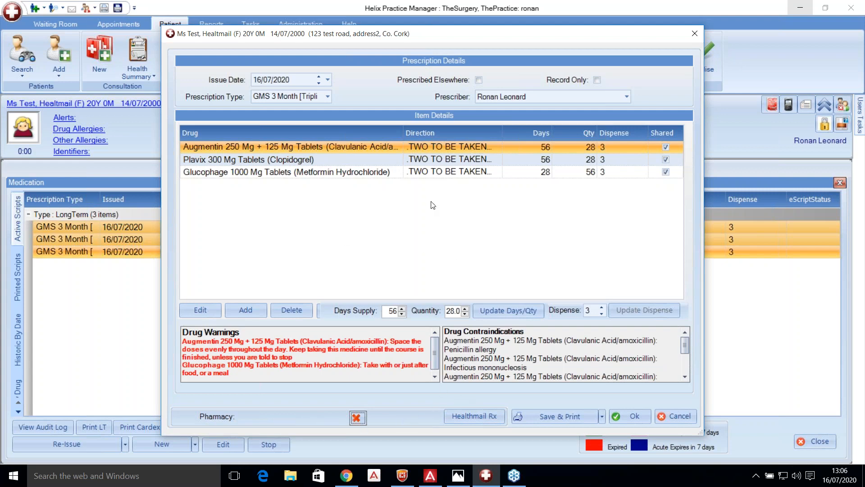
click(468, 415)
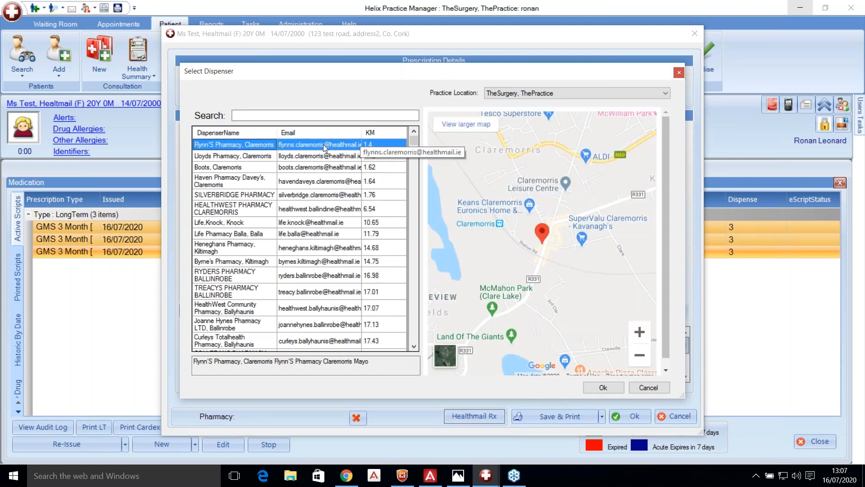
click(323, 145)
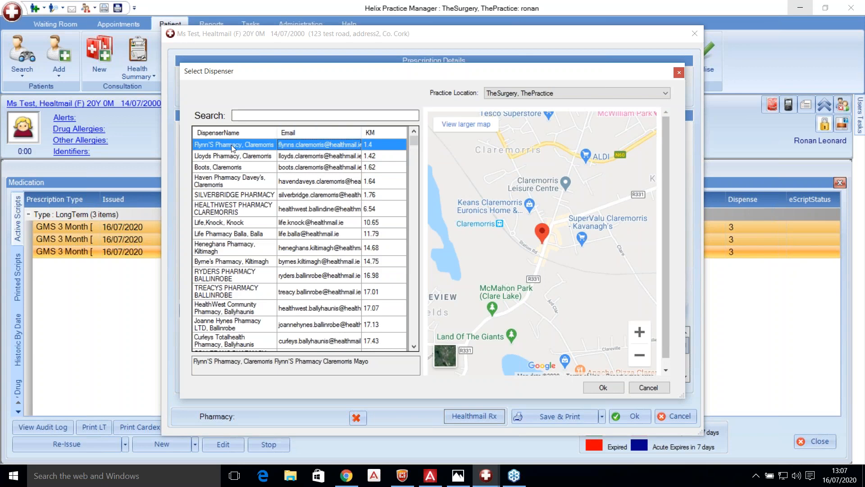
click(239, 114)
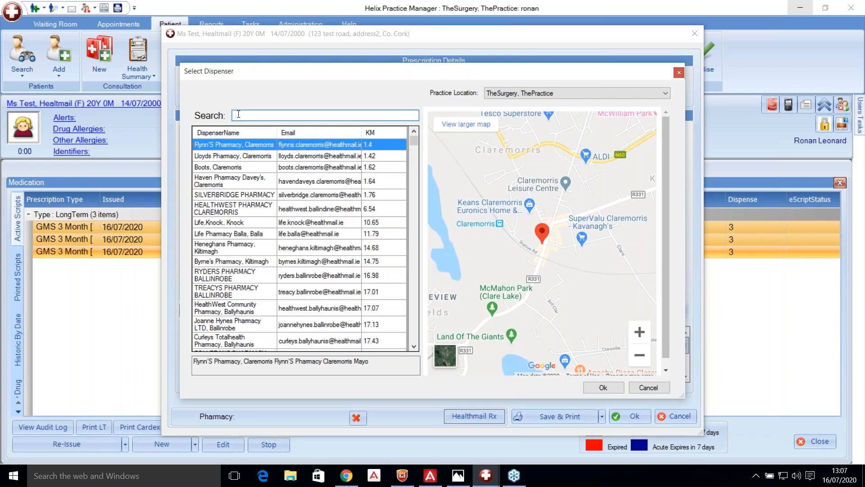
text(test)
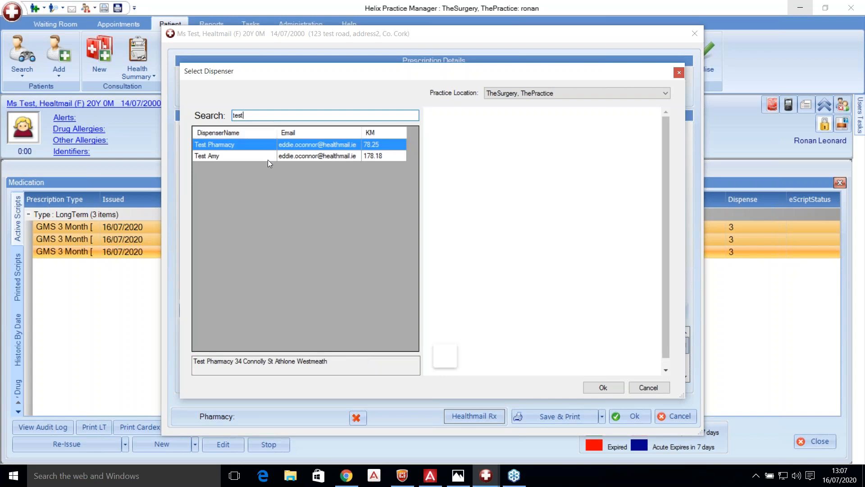
click(266, 156)
double_click(241, 116)
key(BackSpace)
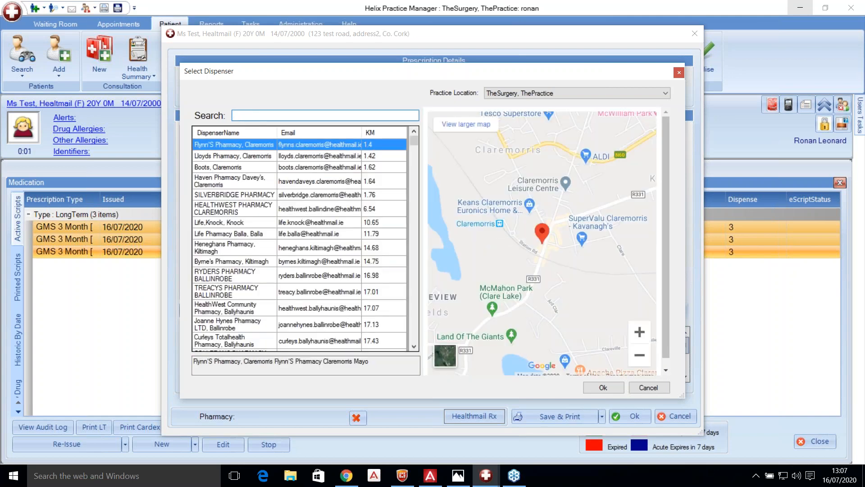
Step: Filter the dispenser list by "test"
text(t)
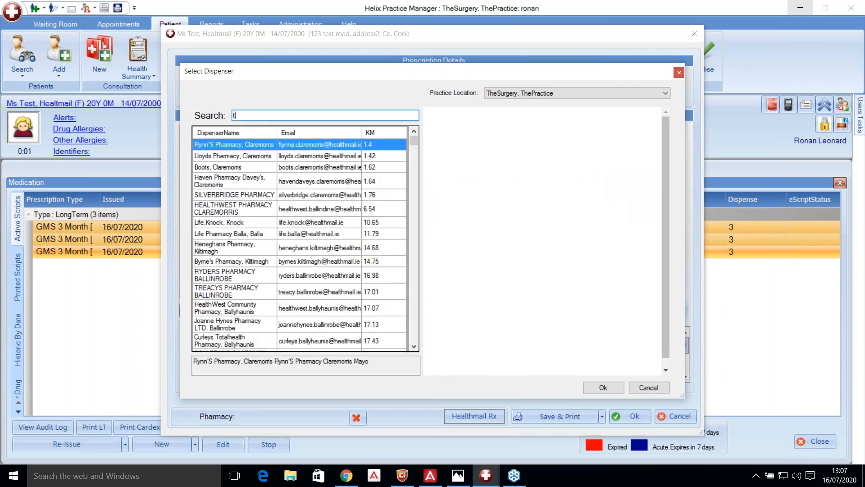
text(est)
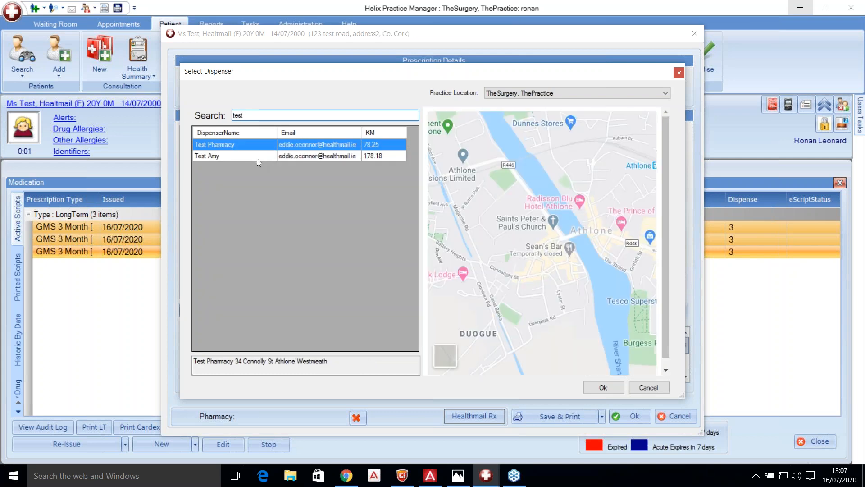
Step: Choose Test Pharmacy as the dispenser and send the three-item prescription with Healthmail Rx
click(604, 388)
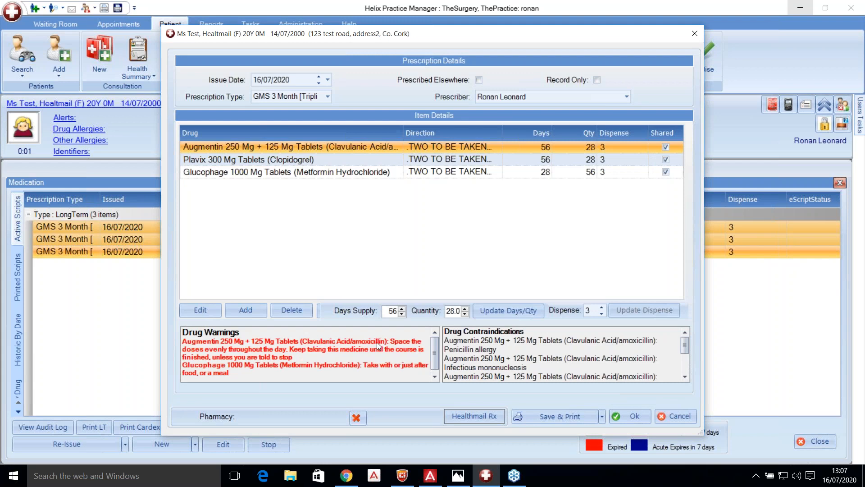
click(470, 415)
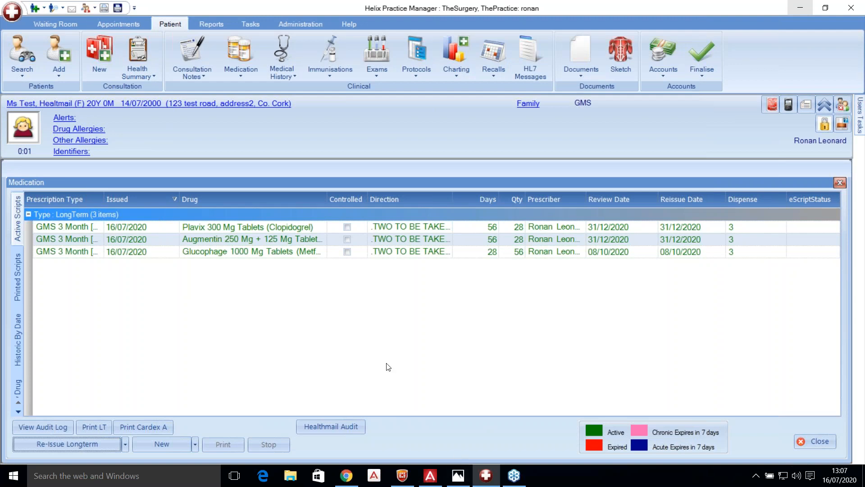
Step: Switch to Photos to view the Email Account Settings prompt in email prompt.PNG, and close the image
click(458, 482)
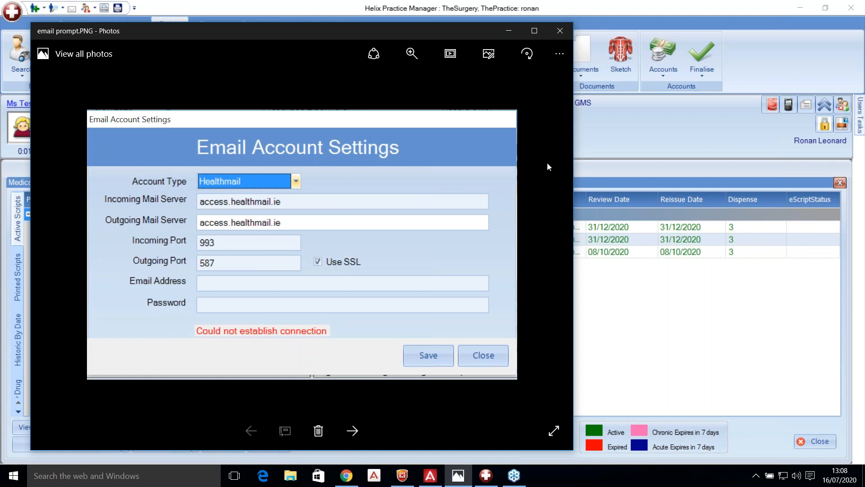
click(560, 31)
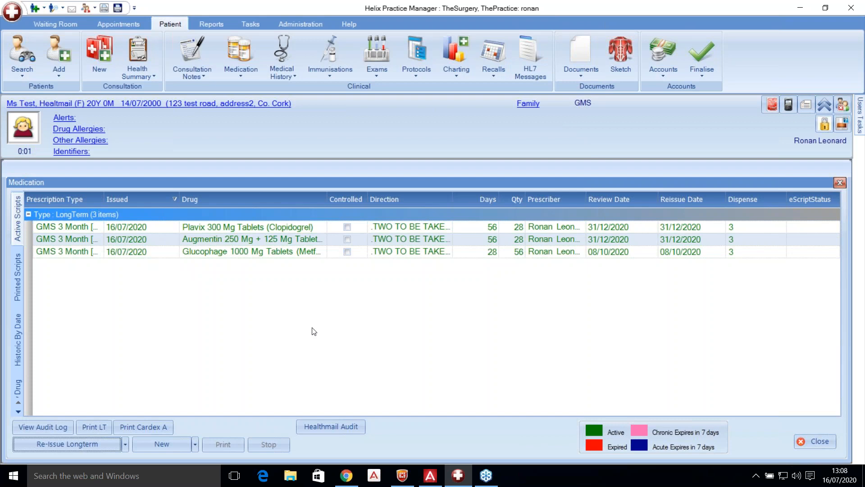
Step: Review the Healthmail Audit for the Plavix 300 Mg prescription and close it
click(153, 228)
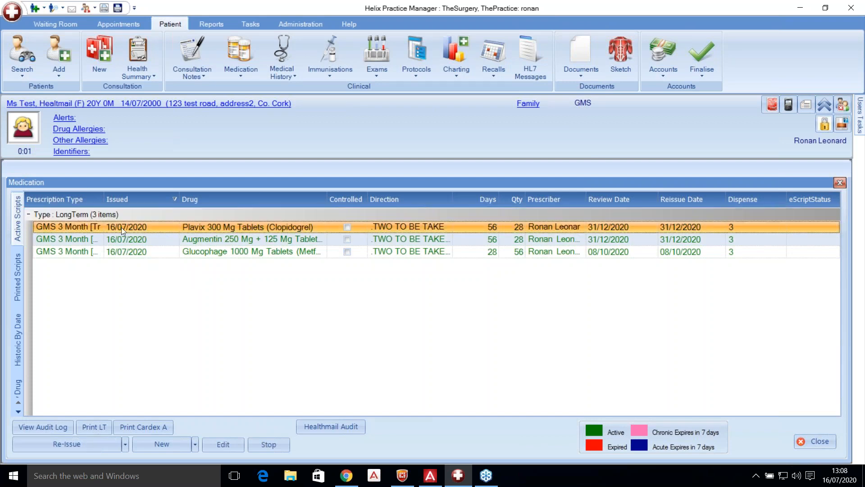
click(325, 426)
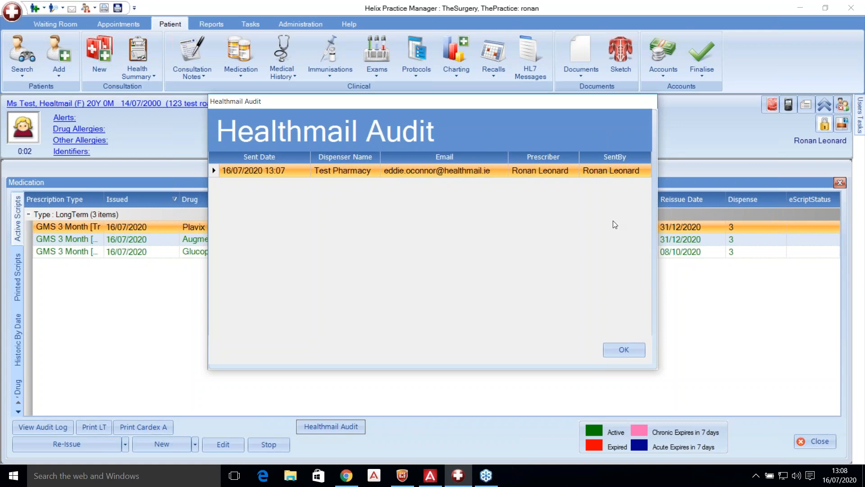
click(618, 352)
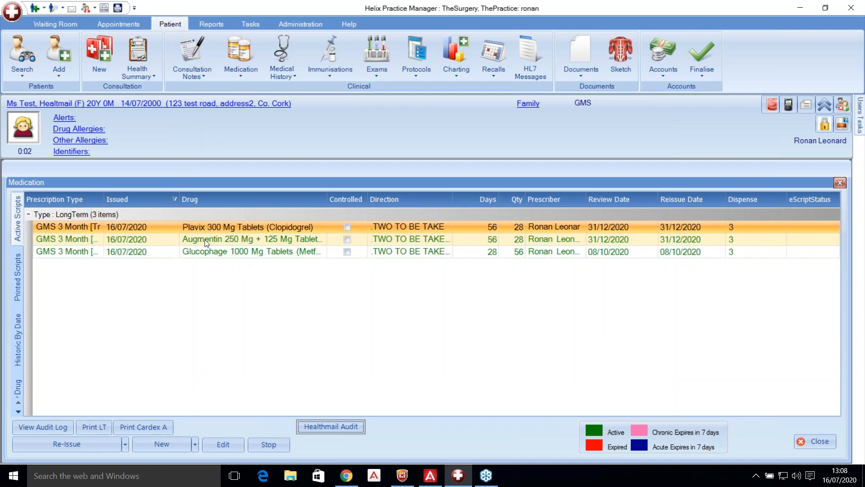
Step: Start a re-issue of Plavix 300 Mg only, remove its assigned pharmacy, and cancel the prescription
click(204, 239)
click(201, 226)
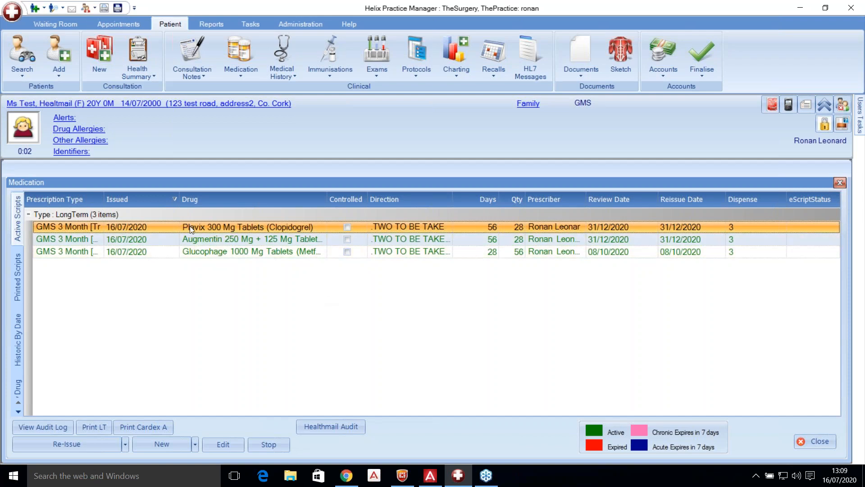
click(87, 444)
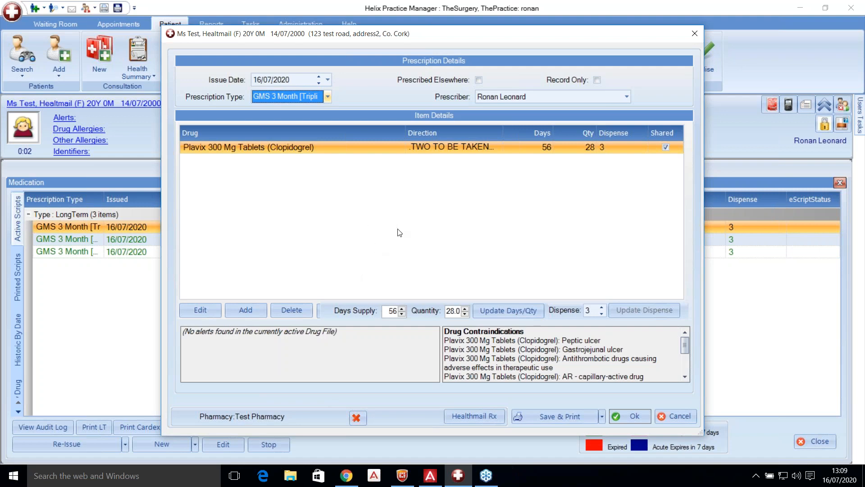
click(356, 418)
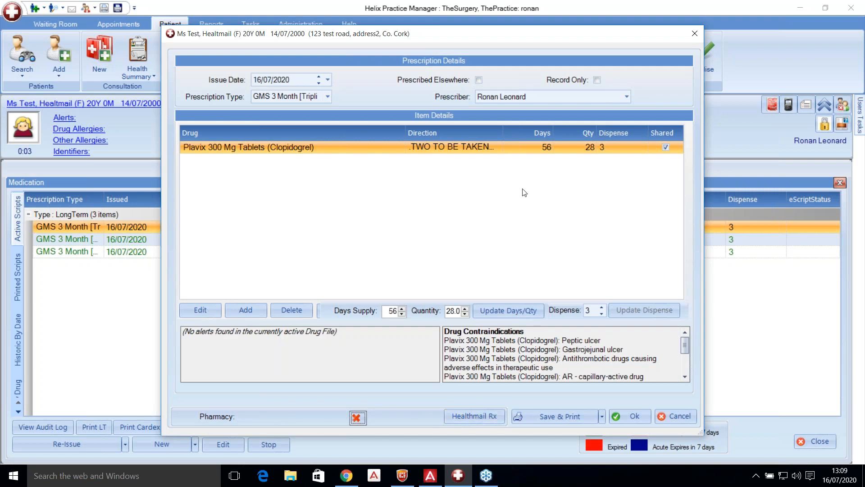
click(679, 416)
Step: Re-issue Plavix, Augmentin and Glucophage together and send the prescription to Test Pharmacy with Healthmail Rx
ctrl+click(244, 255)
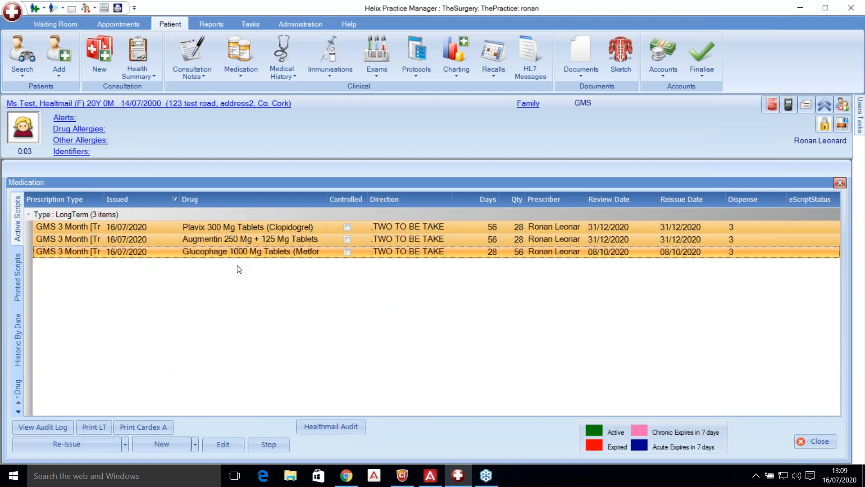
click(99, 442)
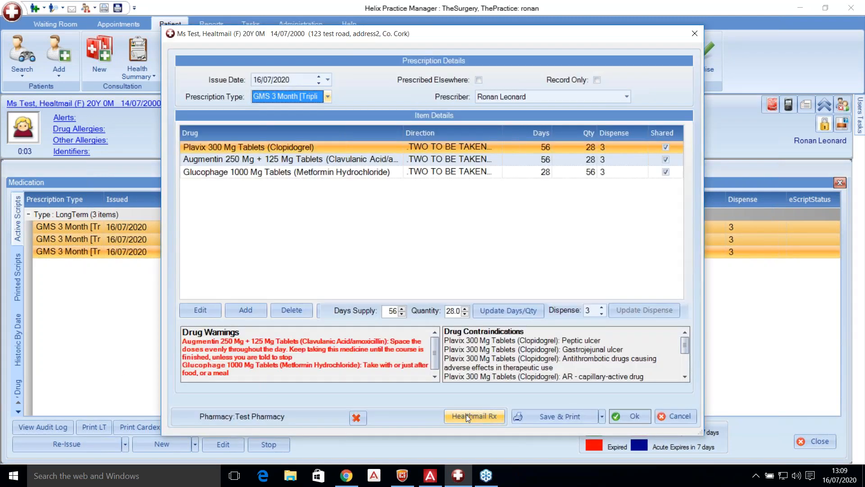
click(466, 414)
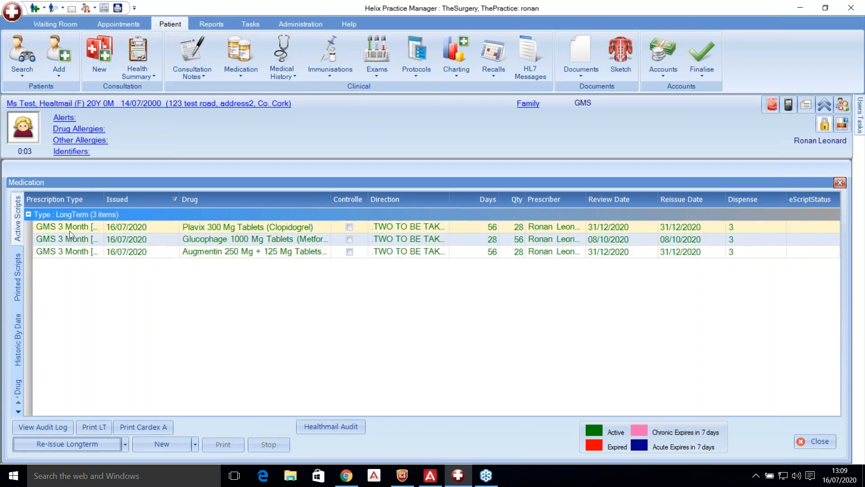
Step: Check the patient's printed scripts, return to the active scripts and close the medication view
click(18, 286)
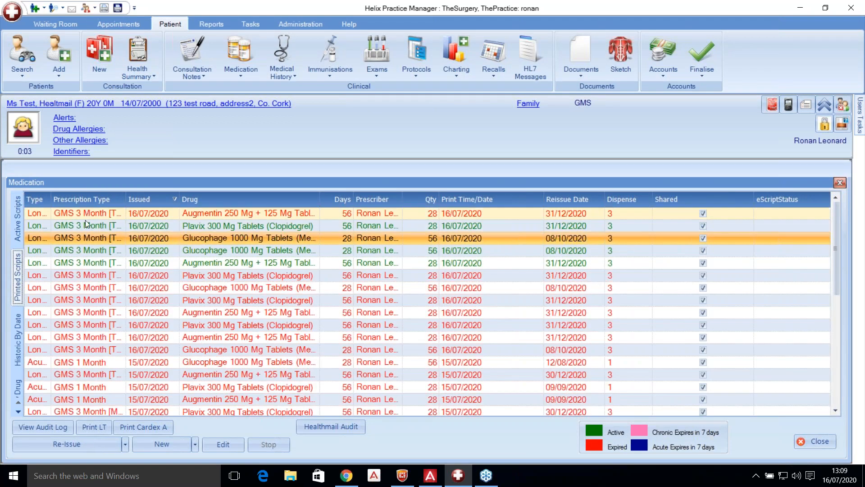
click(20, 213)
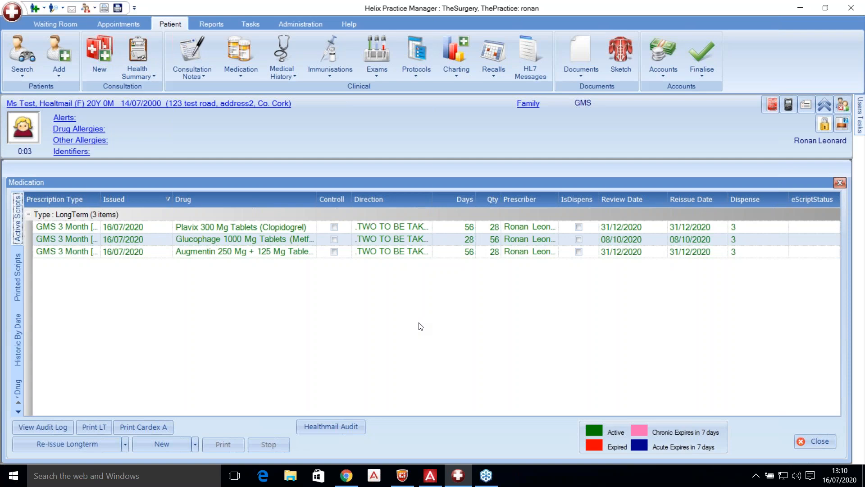
click(814, 441)
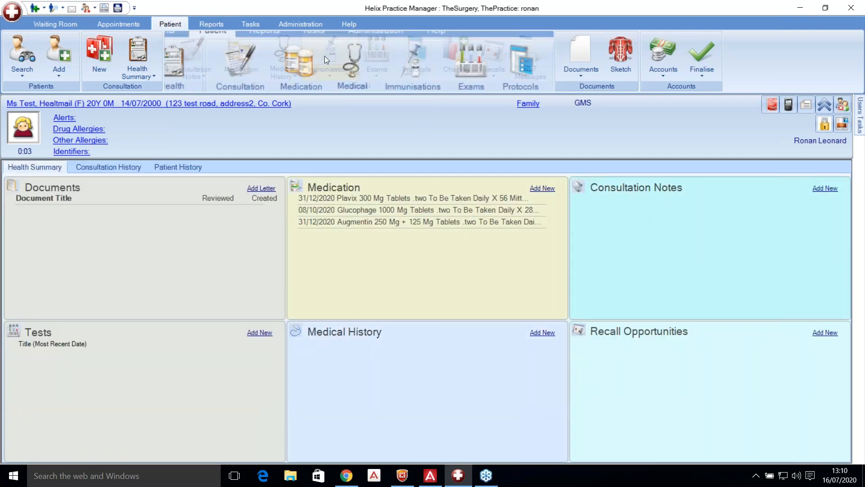
Step: Create a prescription refill request and select the test patient for it
click(252, 24)
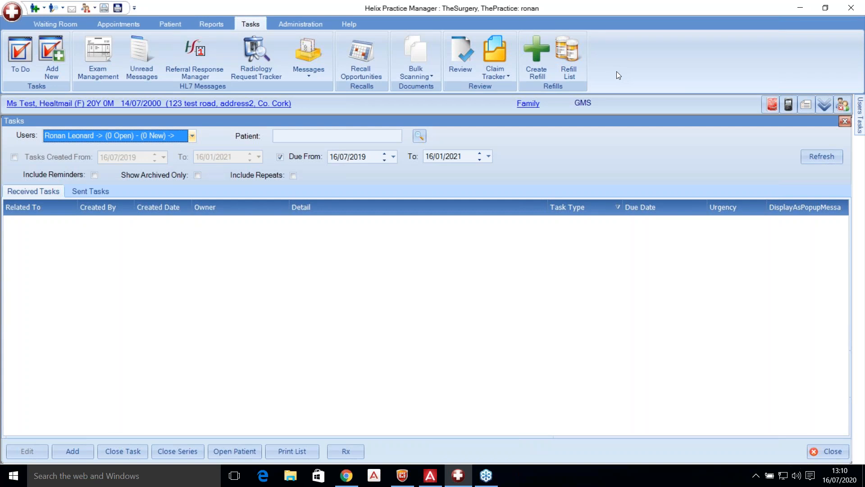
click(536, 57)
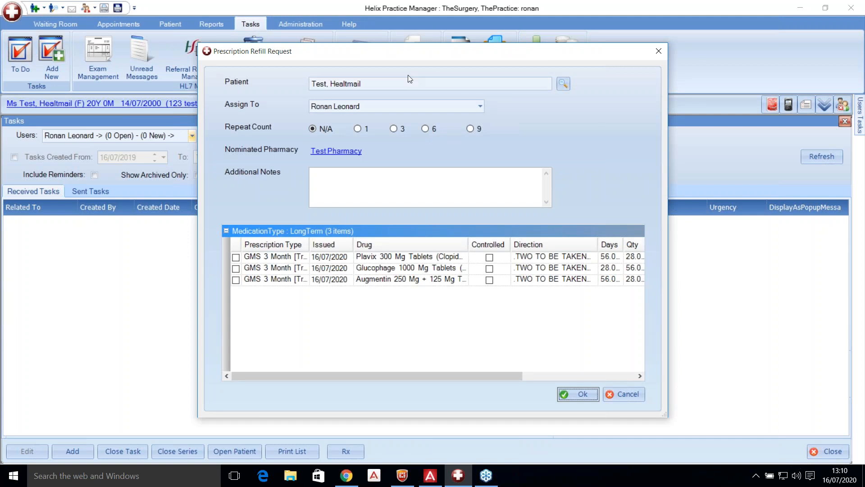
click(562, 84)
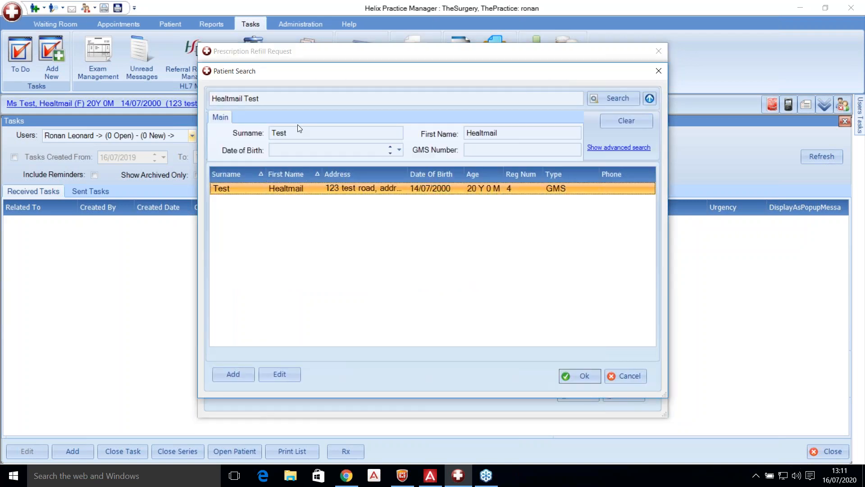
double_click(301, 186)
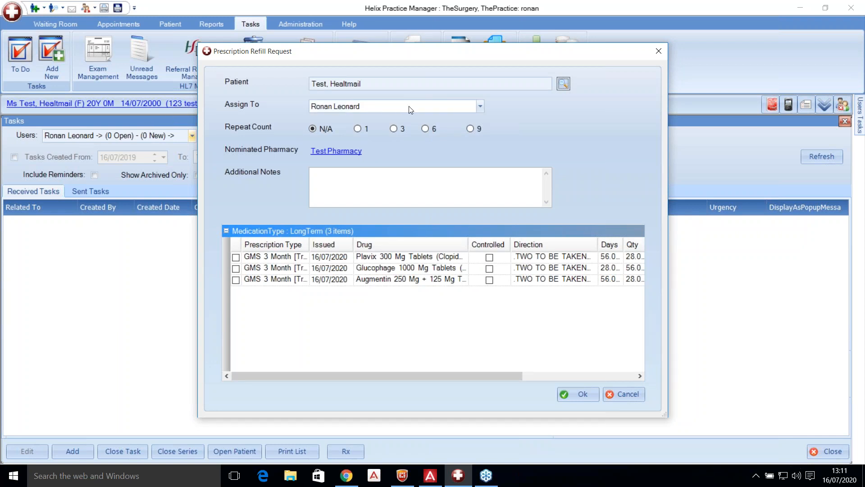
Step: Examine the refill request's assignee options and the dispenser list behind its nominated pharmacy, leaving both as they are
click(366, 106)
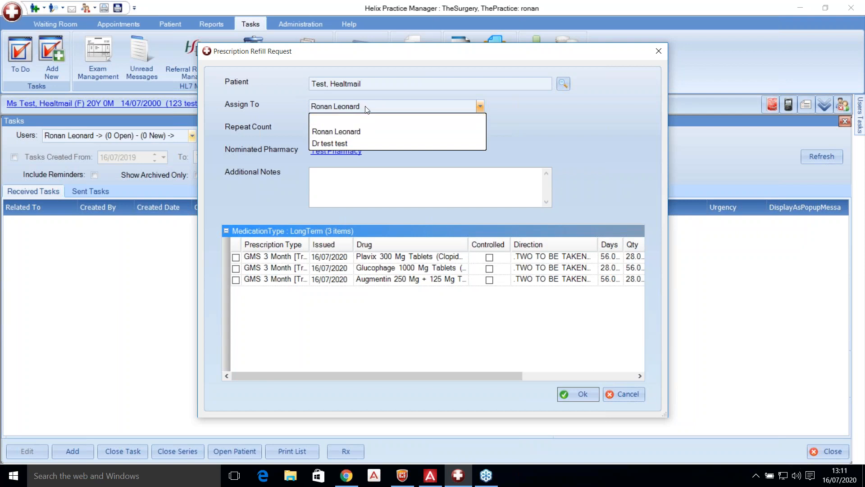
click(369, 109)
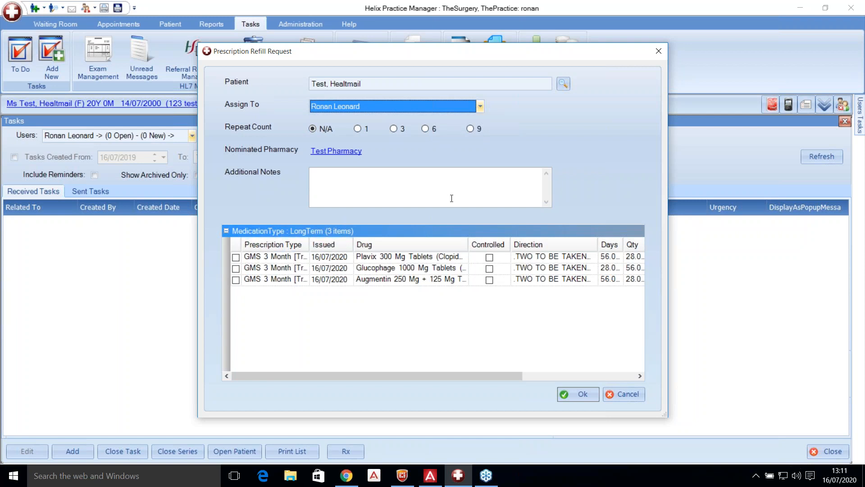
click(338, 155)
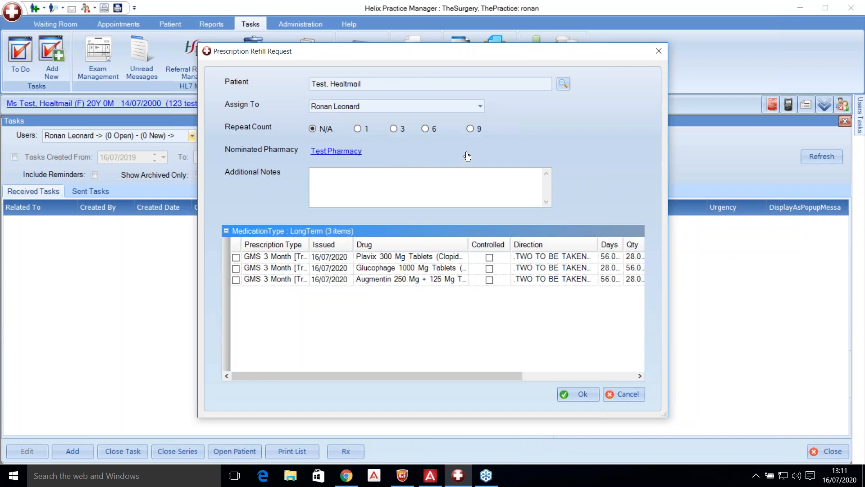
click(355, 153)
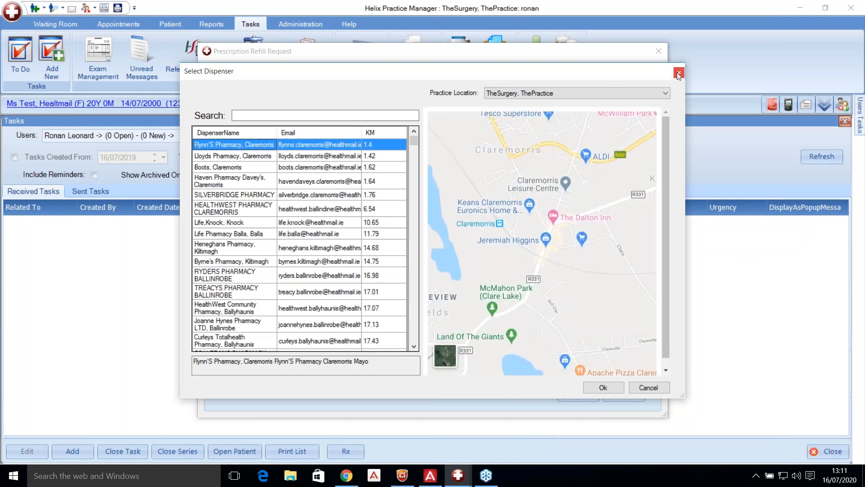
click(678, 73)
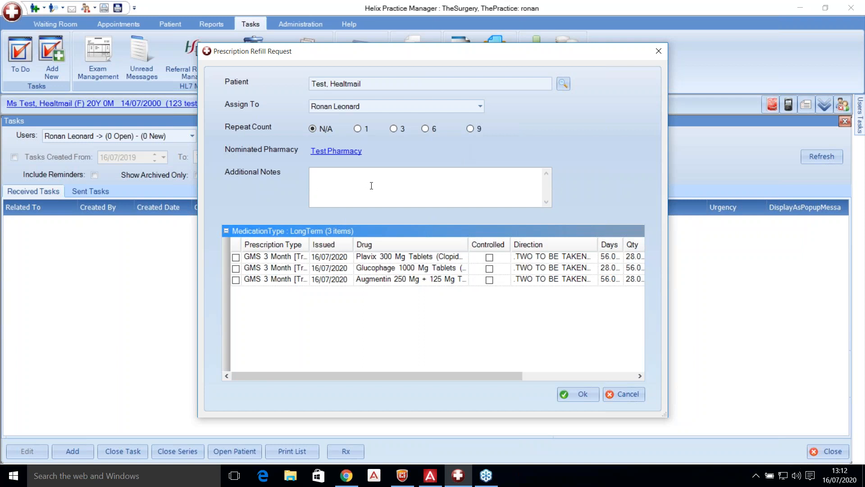
Step: Include Plavix, Glucophage and Augmentin in the refill request and save it
click(337, 183)
click(236, 258)
click(236, 268)
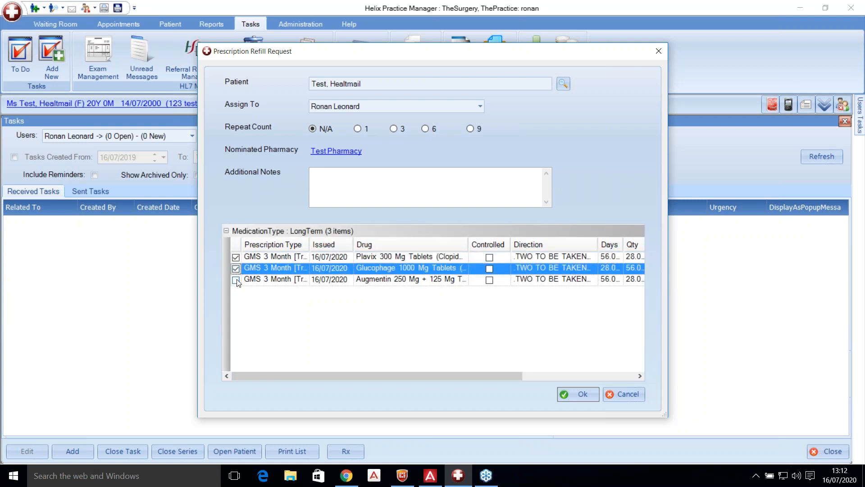
click(236, 280)
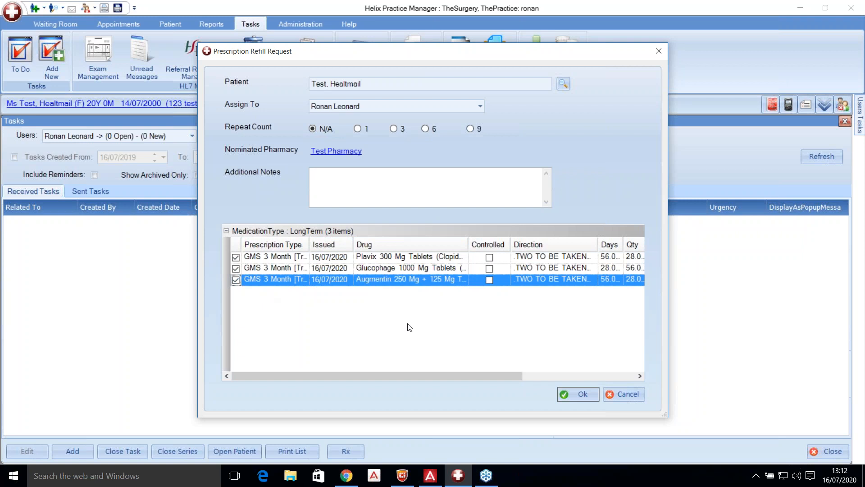
click(576, 397)
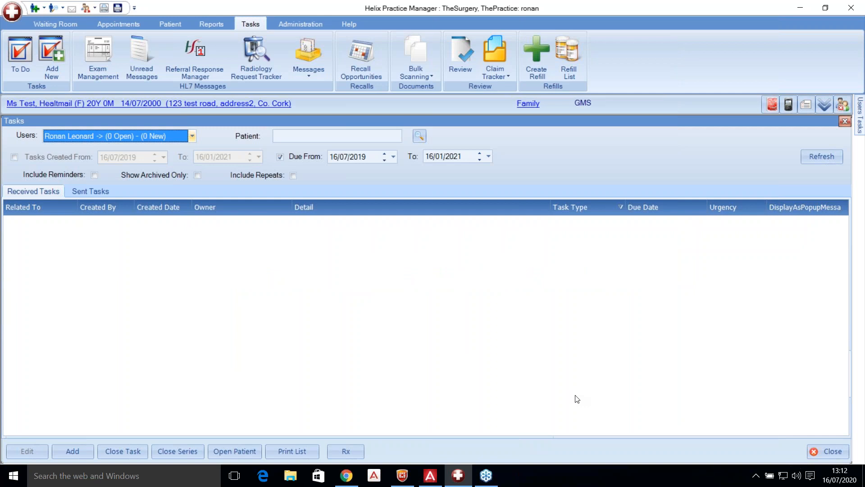
Step: Open the refill list, check the HCP filter options and select the test patient's refill request dated 16/07/2020
click(570, 54)
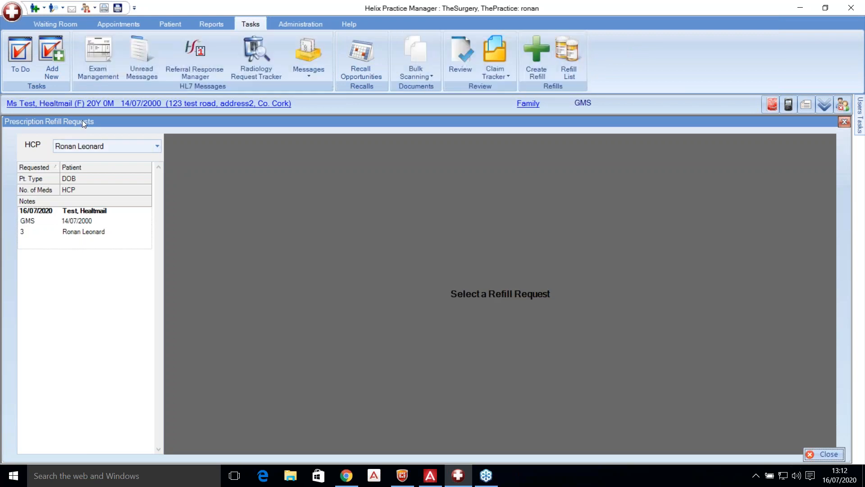
click(98, 149)
click(96, 148)
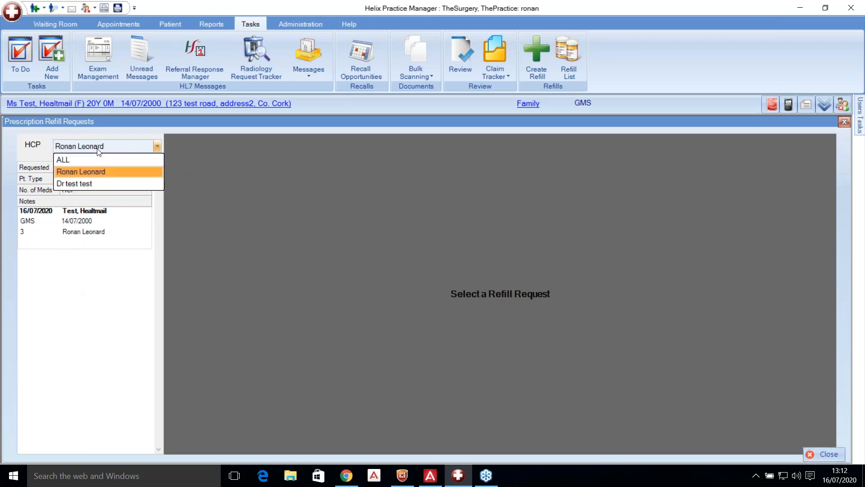
click(71, 147)
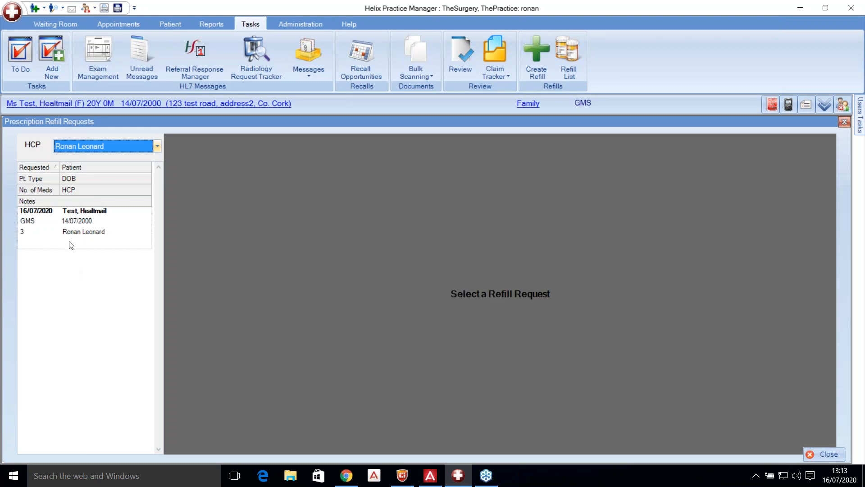
click(68, 225)
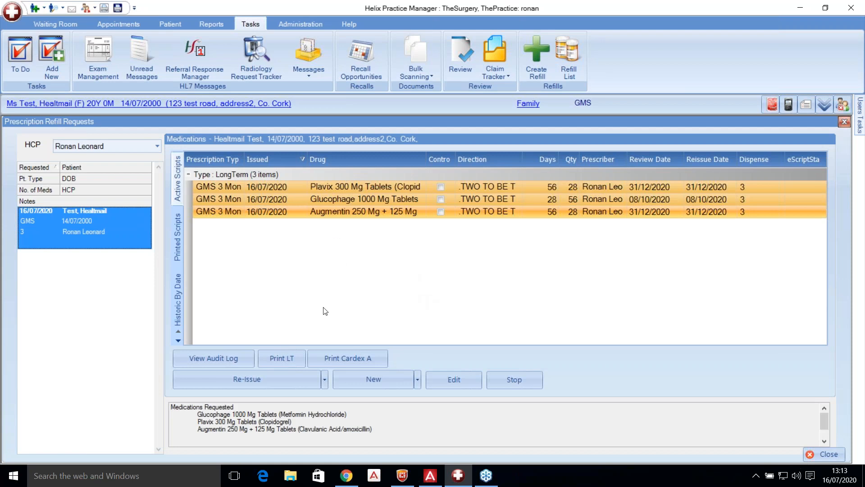
Step: Open the re-issue prescription for the three requested medications to check its pharmacy, and cancel it
click(267, 383)
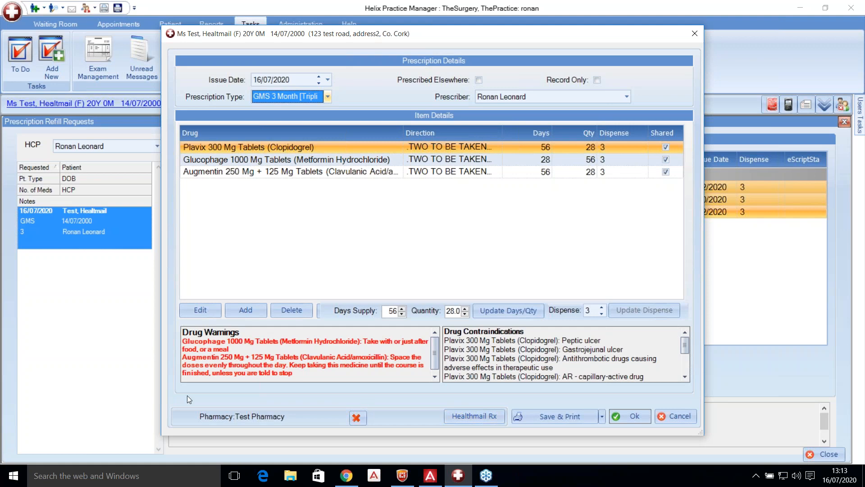
click(673, 420)
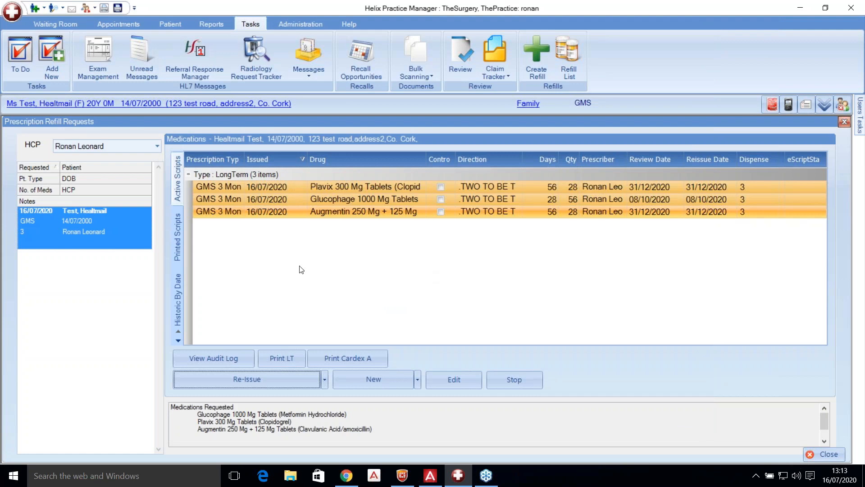
Step: Select the three requested medications together and in smaller combinations, ending with only Plavix 300 mg selected
click(267, 188)
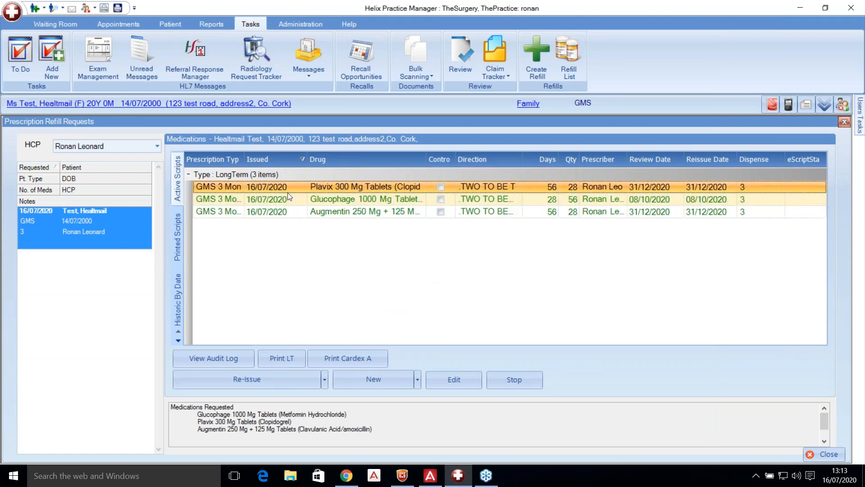
drag(285, 198, 278, 227)
click(280, 188)
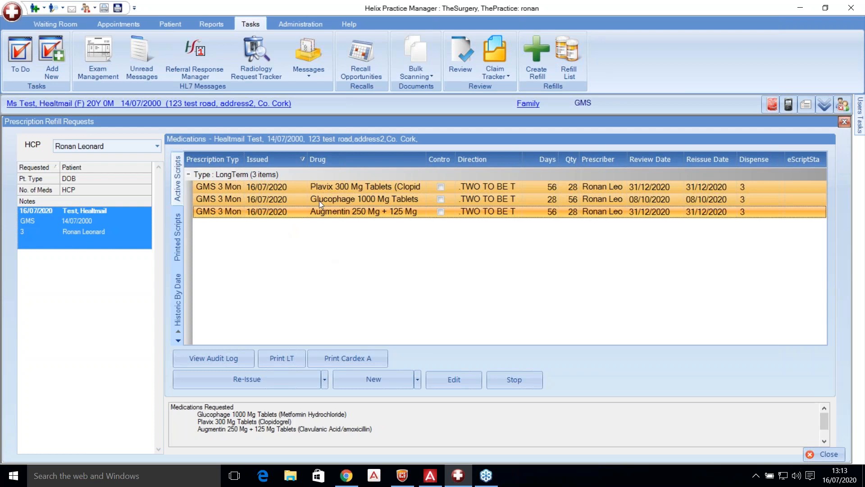
click(304, 190)
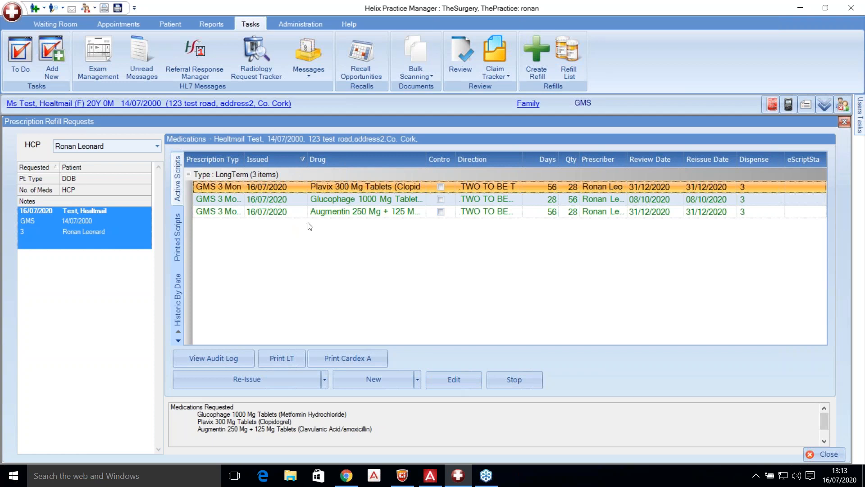
click(271, 200)
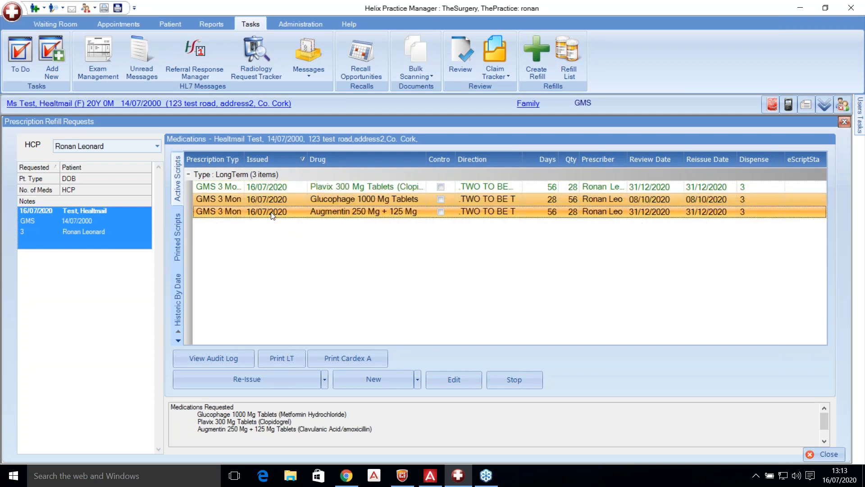
click(270, 185)
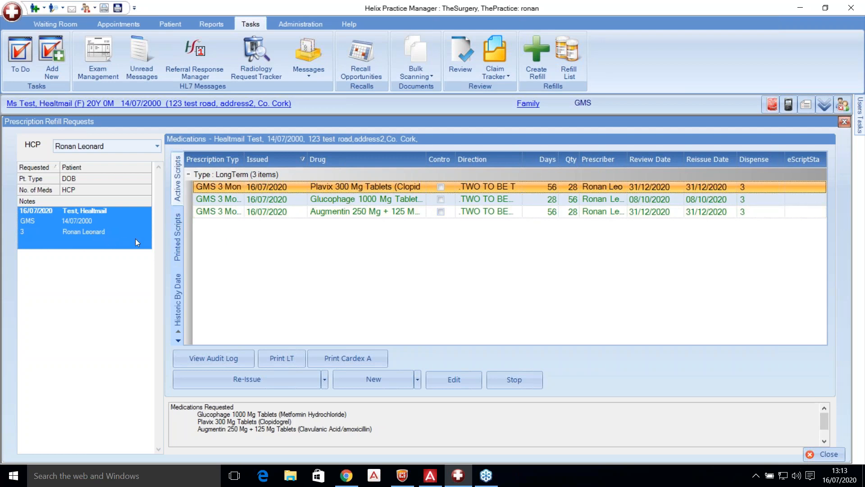
Step: Delete the test patient's refill request dated 16/07/2020 and close the refill requests list
click(88, 219)
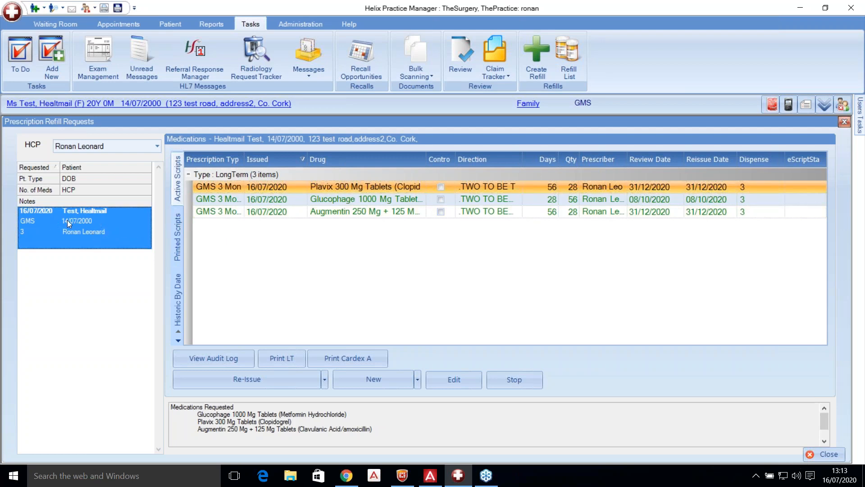
key(Delete)
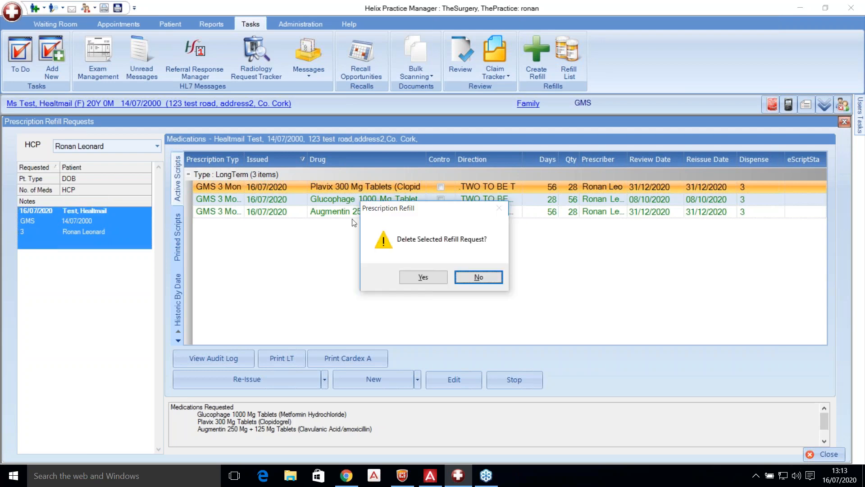
click(422, 277)
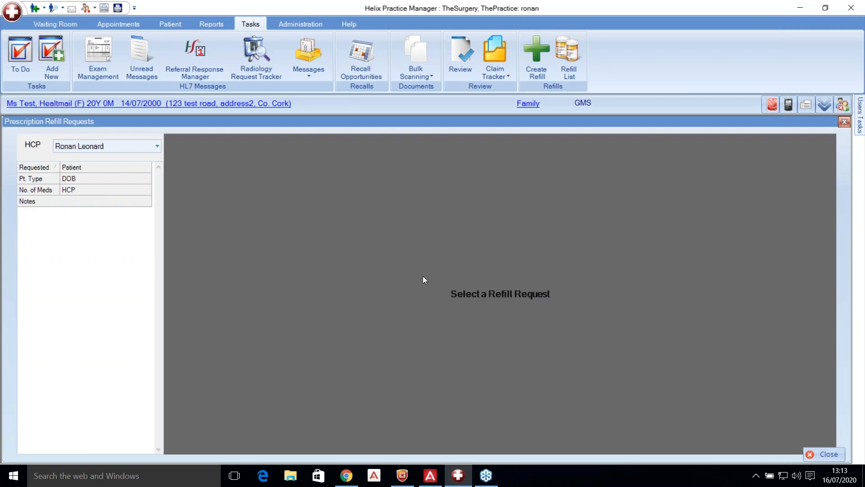
click(818, 456)
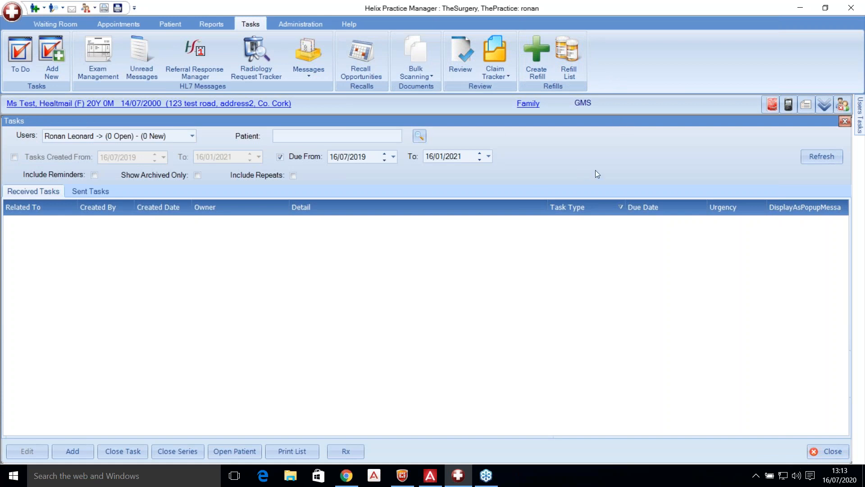
Step: Filter the document templates by the title "healthmail" and select the Healthmail Prescription template
click(291, 20)
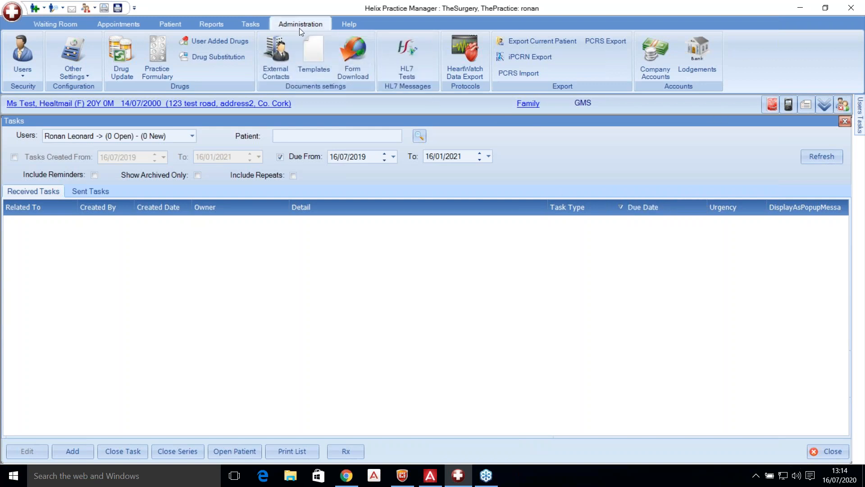
click(317, 63)
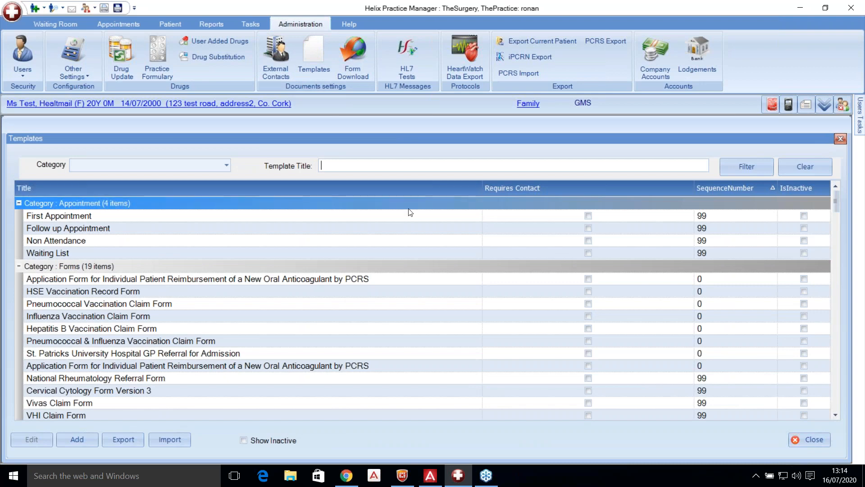
text(healthmail)
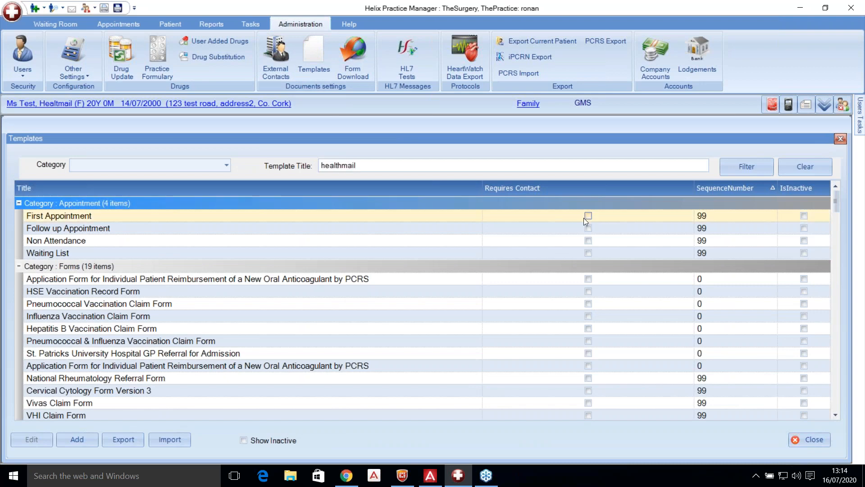
click(734, 162)
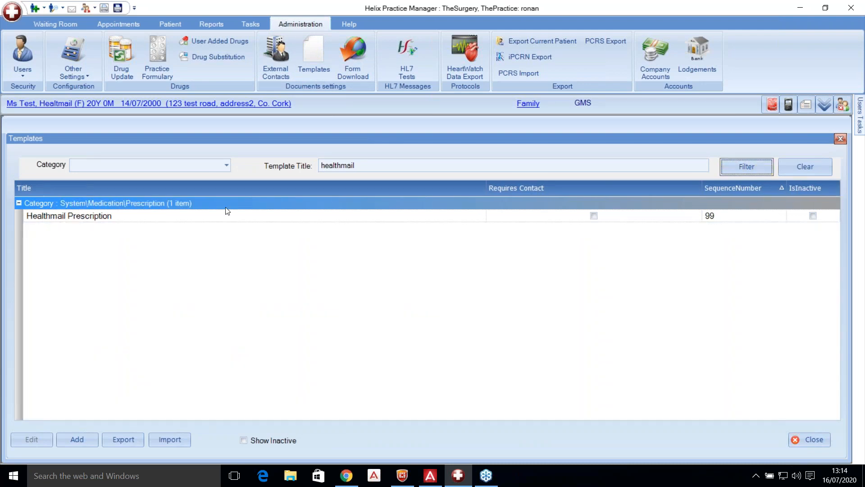
click(126, 217)
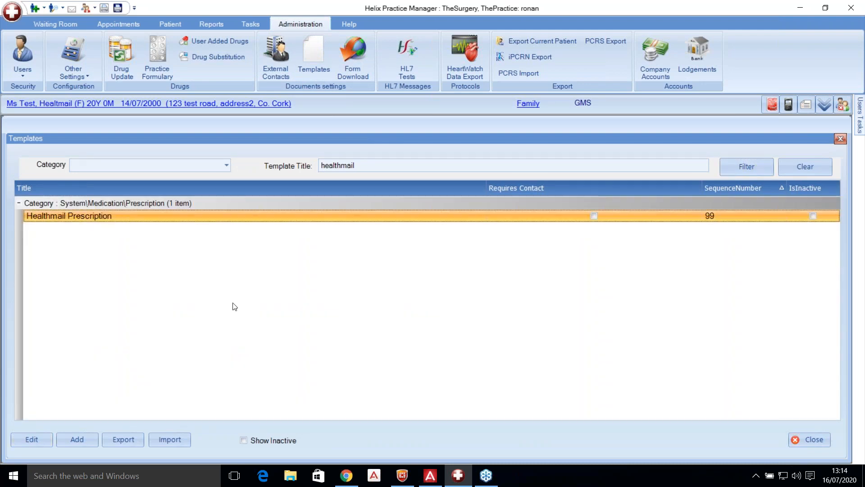
Step: Open the Healthmail Prescription template's document to examine its merge fields and layout, and close it abandoning any changes
click(39, 440)
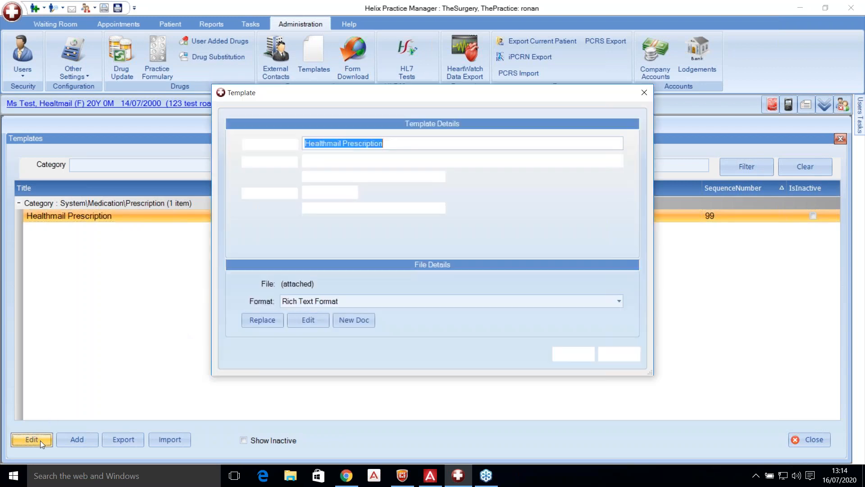
click(311, 320)
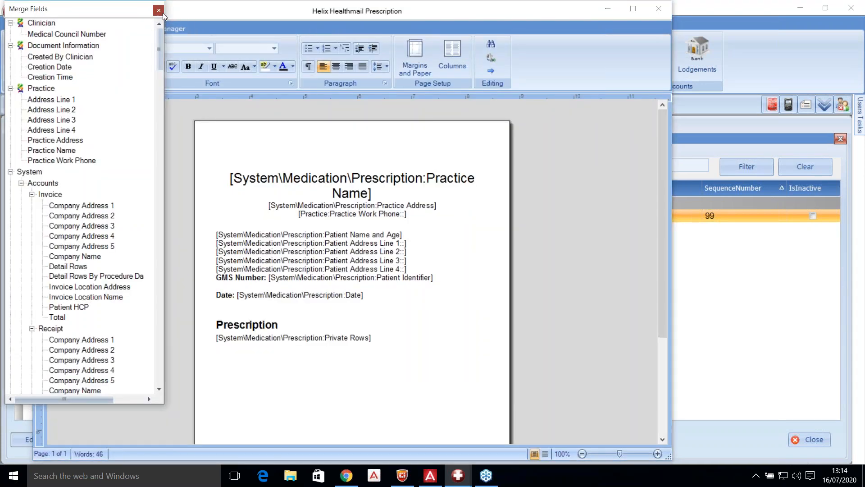
click(162, 12)
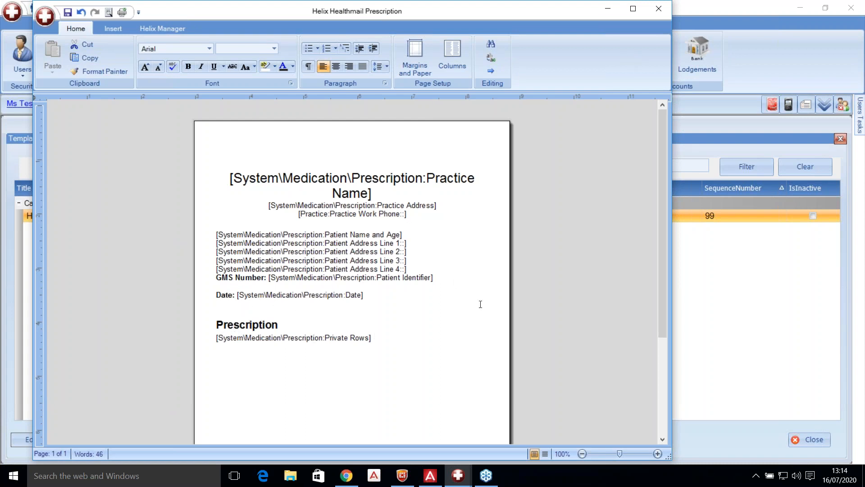
click(657, 10)
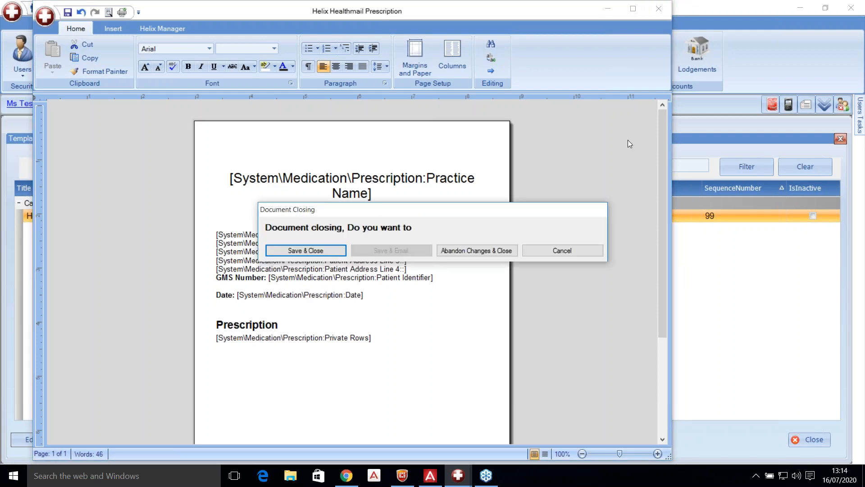
click(474, 250)
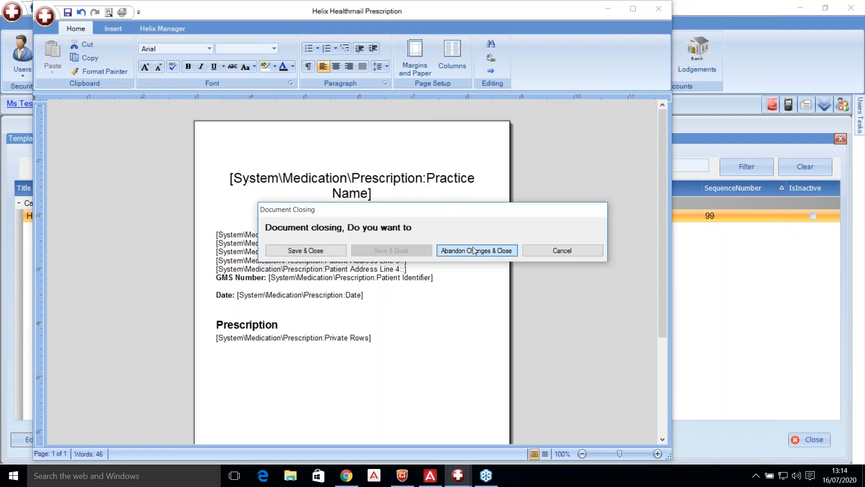
click(615, 301)
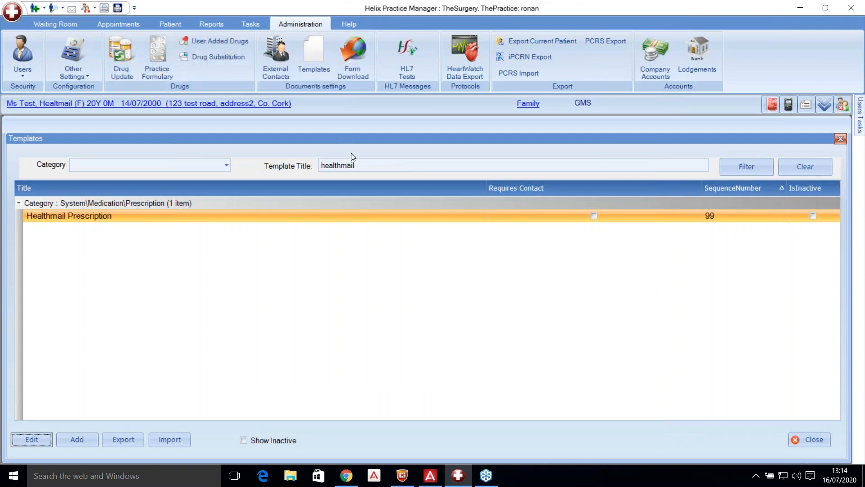
Step: Open the practice configuration and examine the names and addresses of the branch surgeries
click(63, 69)
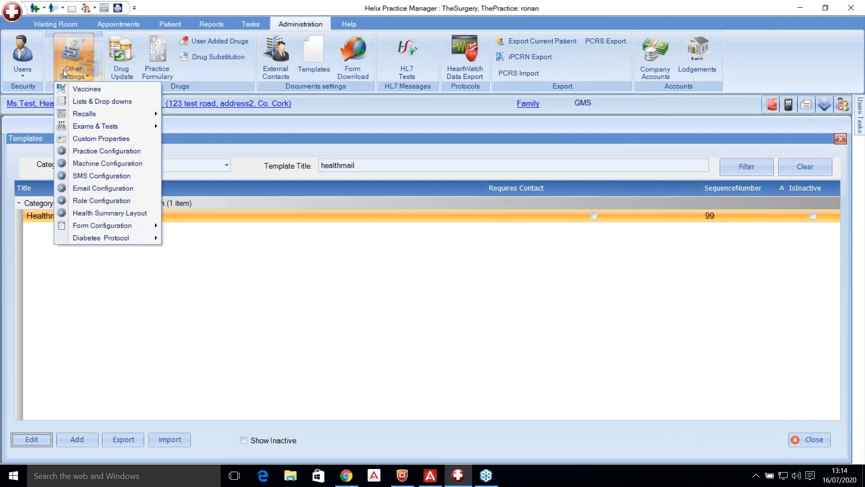
click(92, 151)
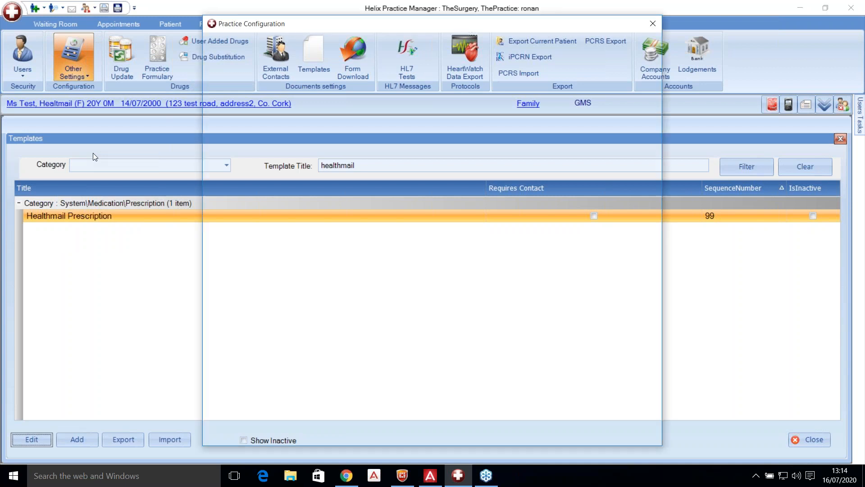
click(319, 47)
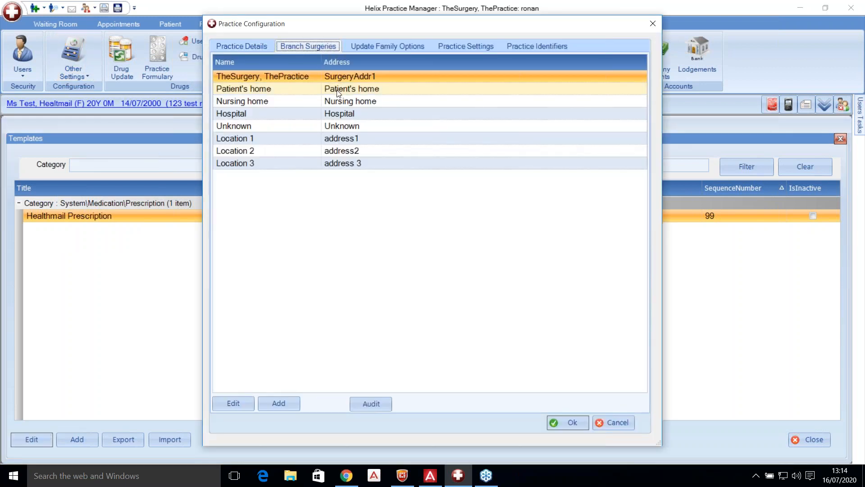
click(337, 90)
click(327, 78)
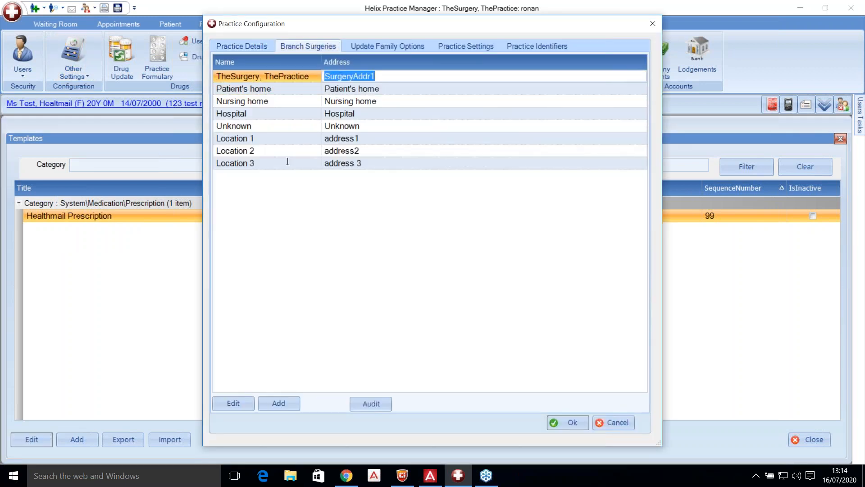
click(253, 91)
click(277, 78)
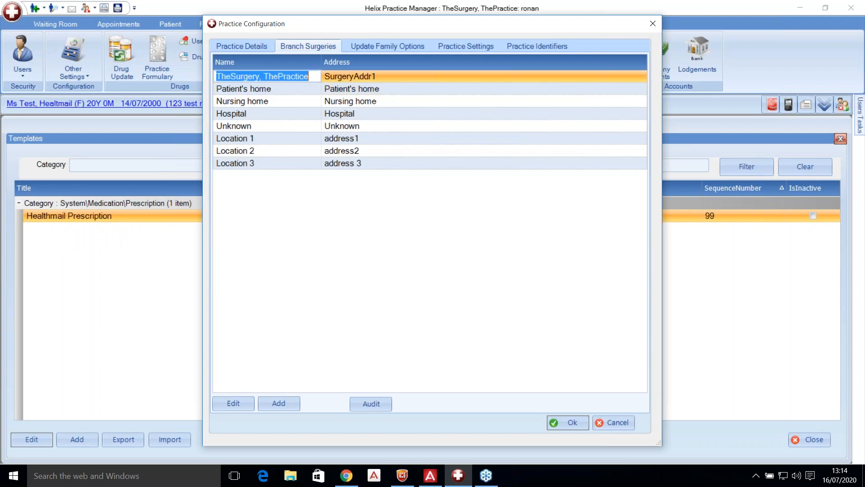
Step: View the Patient's home branch surgery details, and cancel both them and the practice configuration
click(360, 86)
click(233, 403)
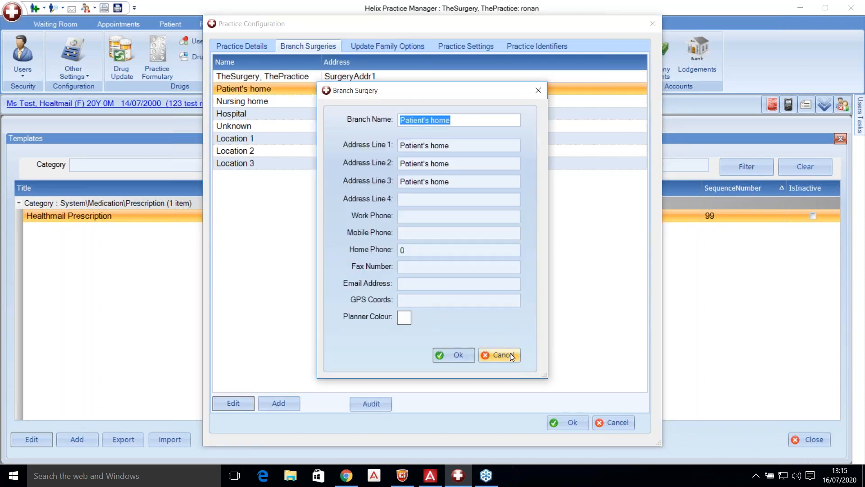
click(510, 355)
click(611, 423)
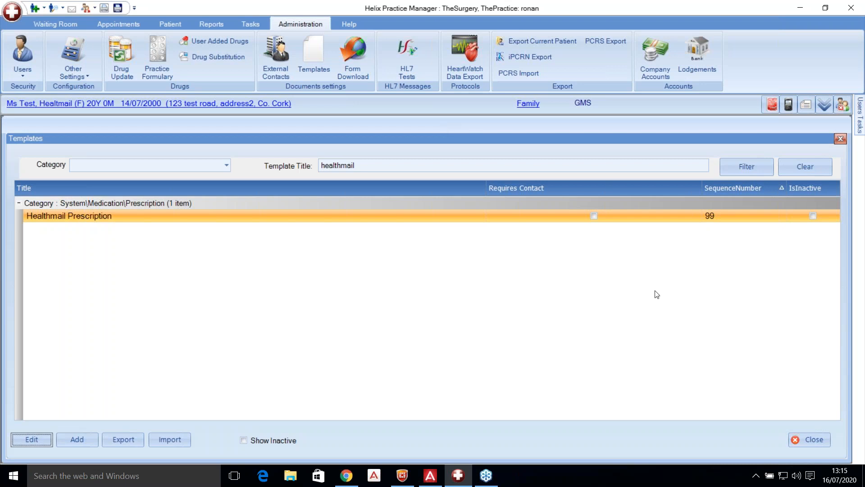
Step: Close the templates list, the open patient record and the task list
click(810, 440)
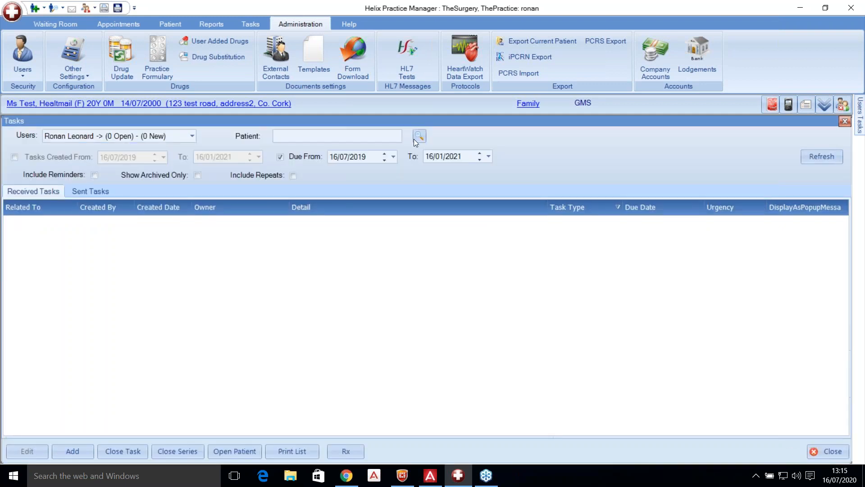
click(166, 23)
click(840, 107)
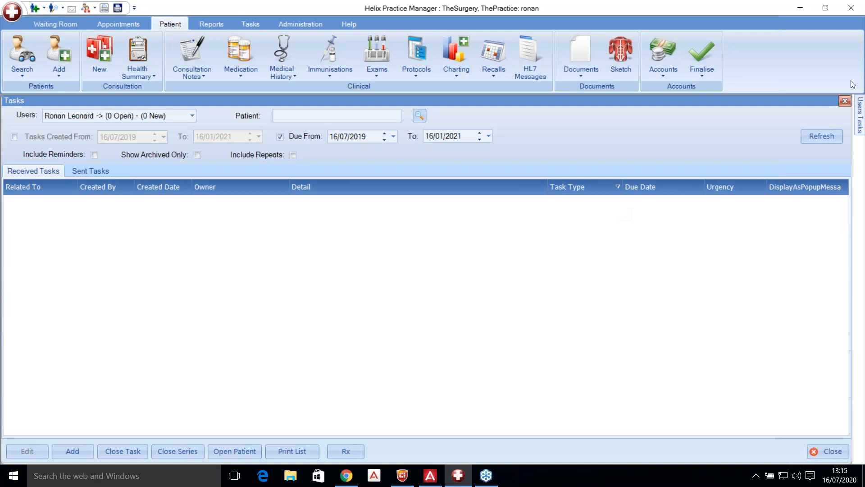
click(844, 101)
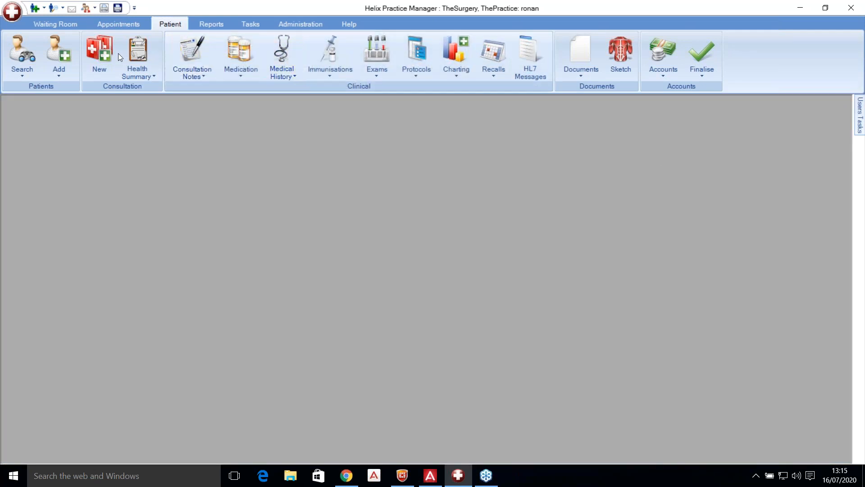
Step: Reopen the test patient's record and review the Healthmail audit from the medication list
click(18, 49)
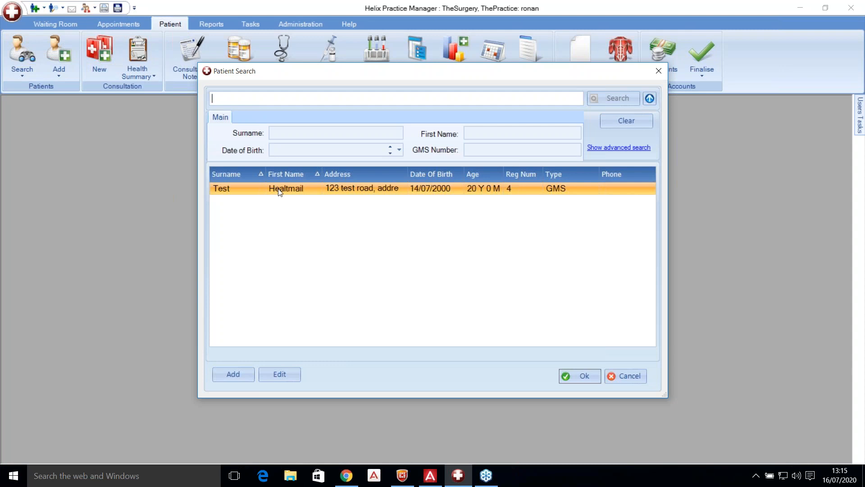
double_click(316, 190)
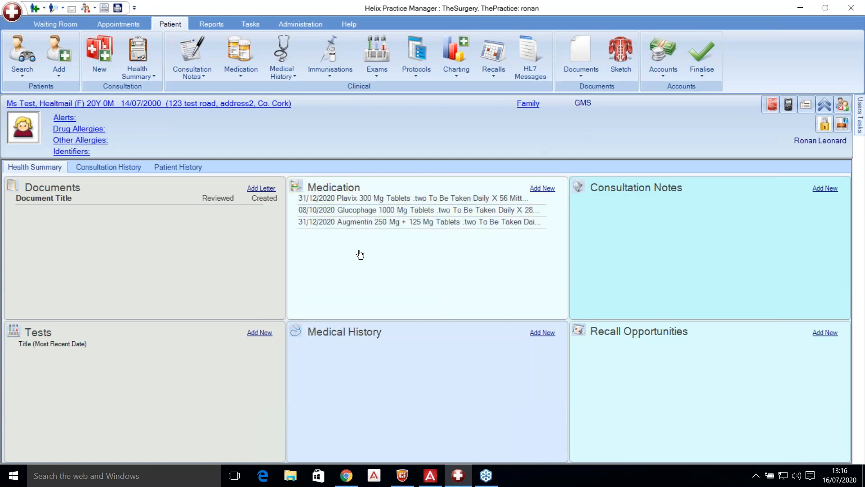
click(396, 273)
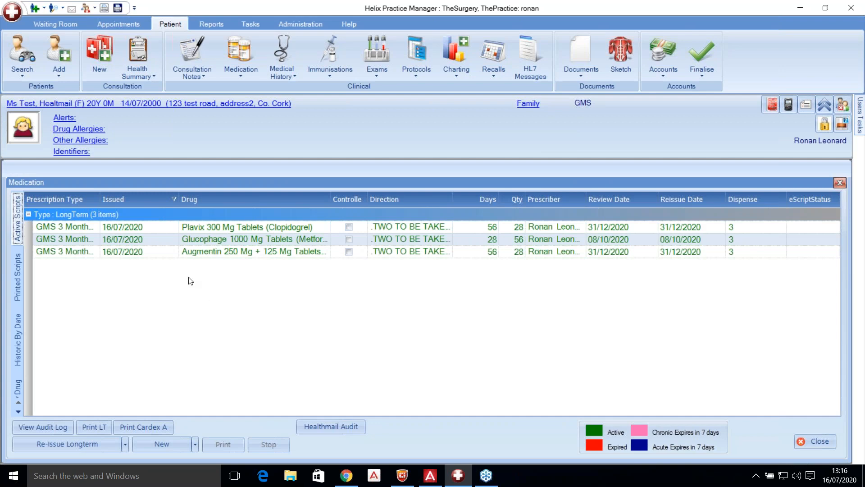
click(144, 225)
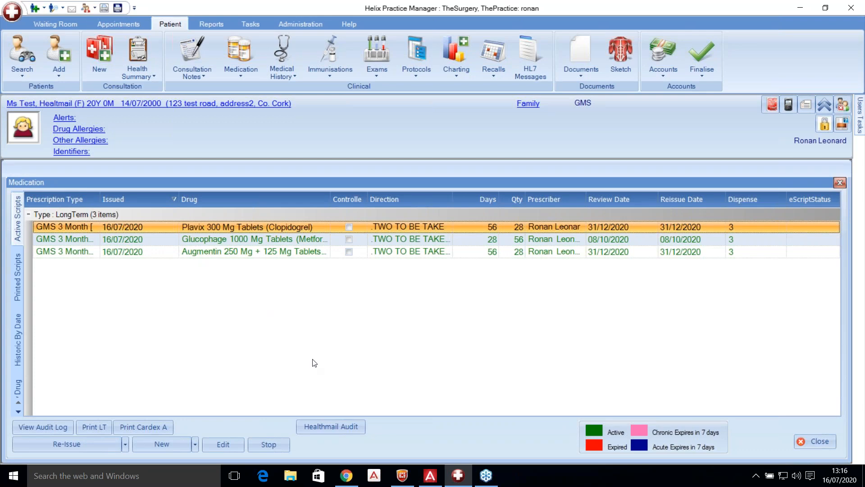
click(327, 426)
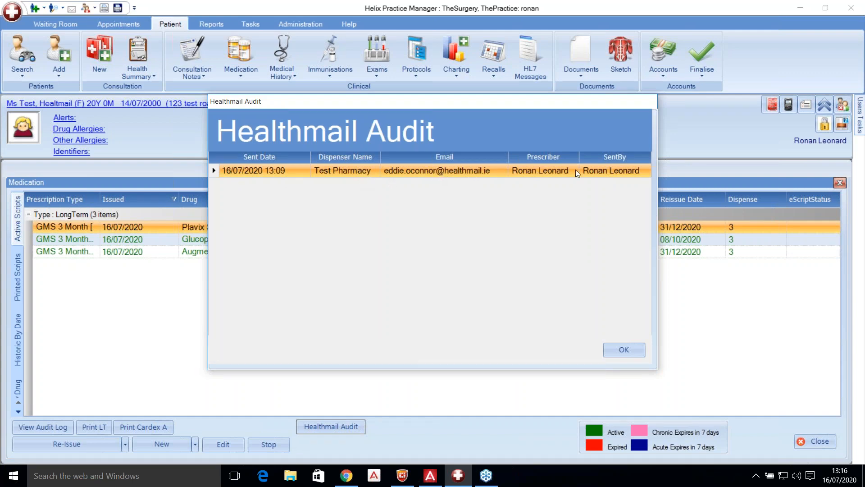
Step: Close the Healthmail audit, examine the prescription refill requests for each prescriber, and close the refill and task lists
click(616, 349)
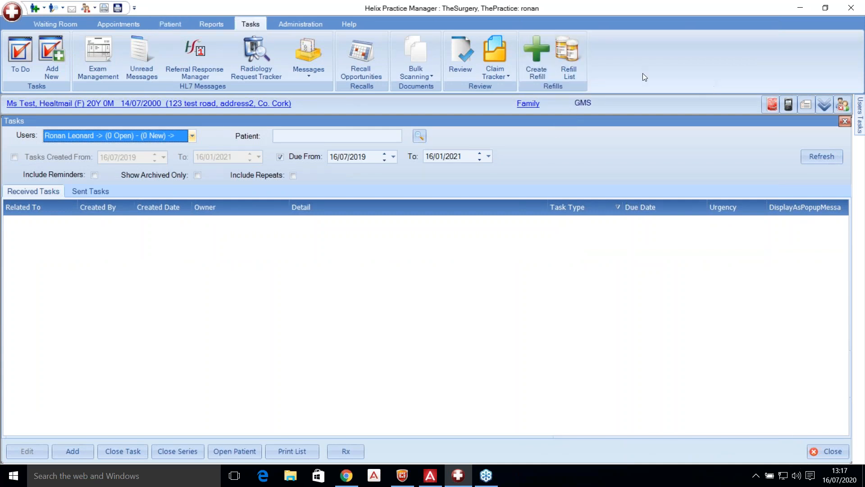
click(569, 46)
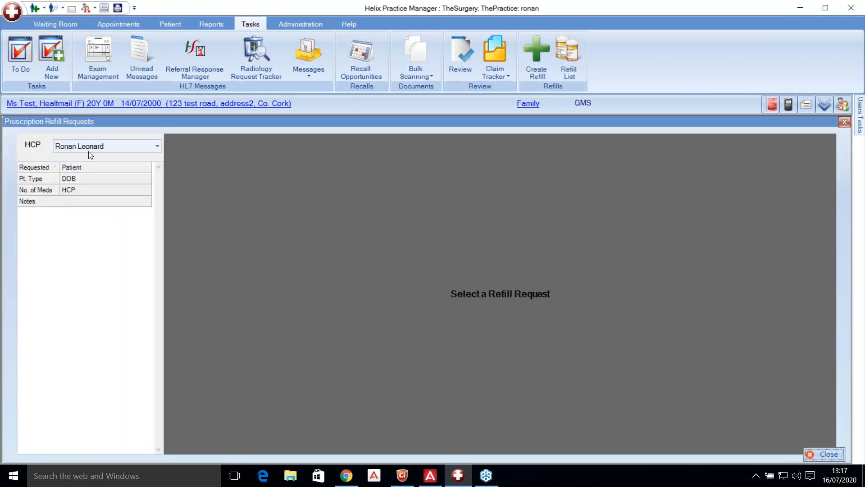
click(82, 145)
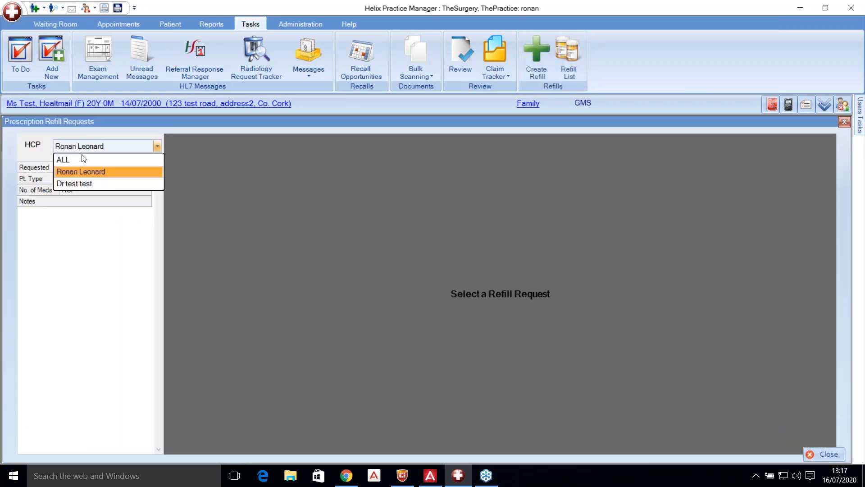
click(74, 182)
click(72, 147)
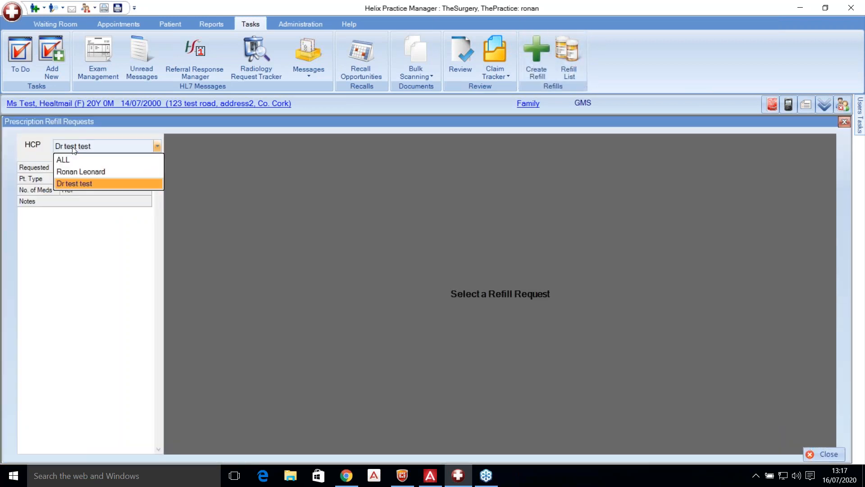
click(77, 171)
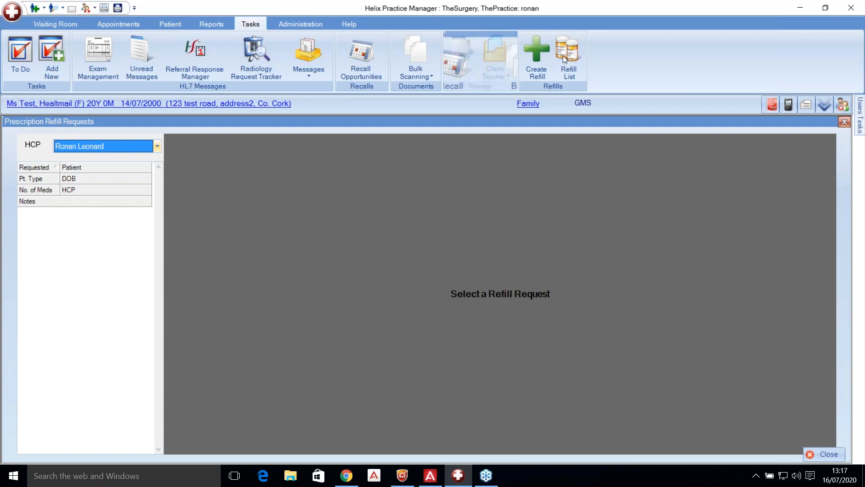
click(64, 226)
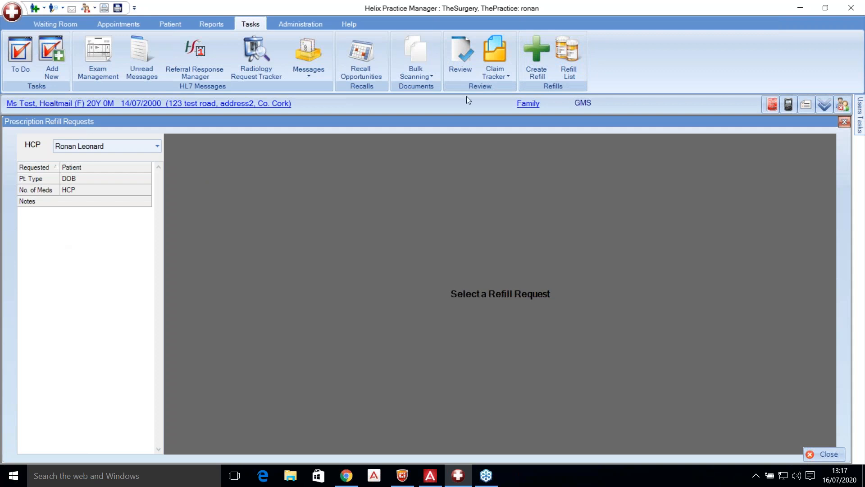
click(844, 122)
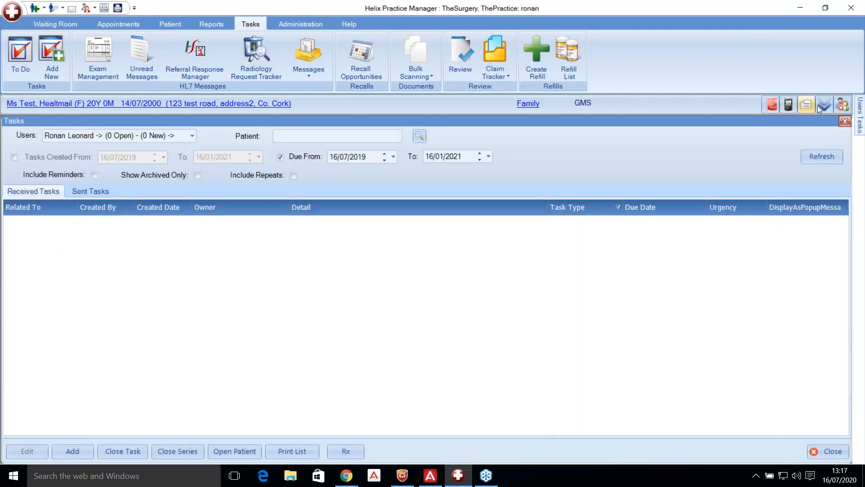
click(845, 122)
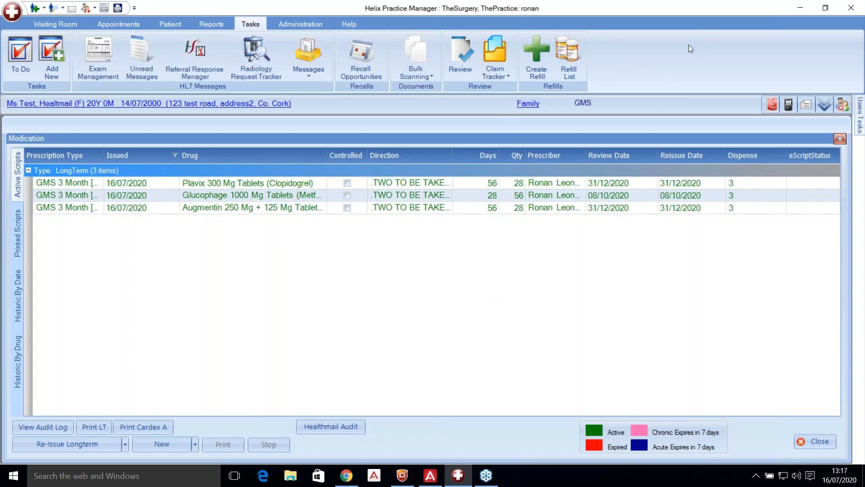
Step: Open the document templates and filter them by the title "healthmail"
click(290, 24)
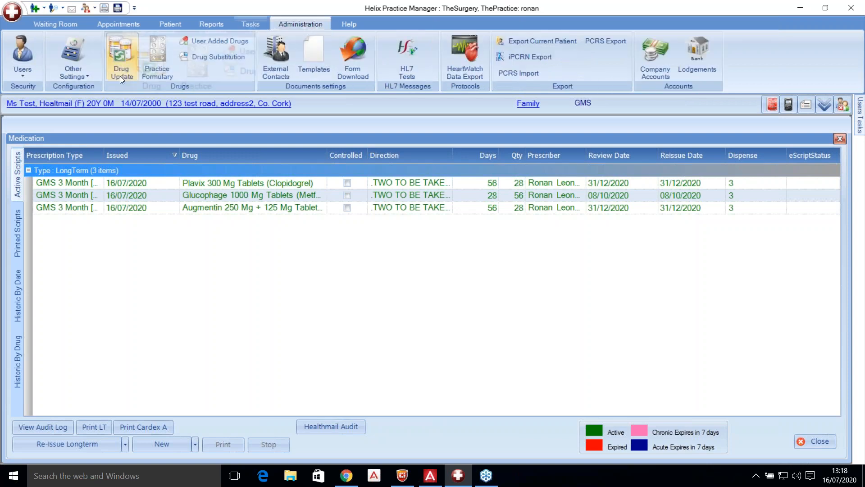
click(321, 69)
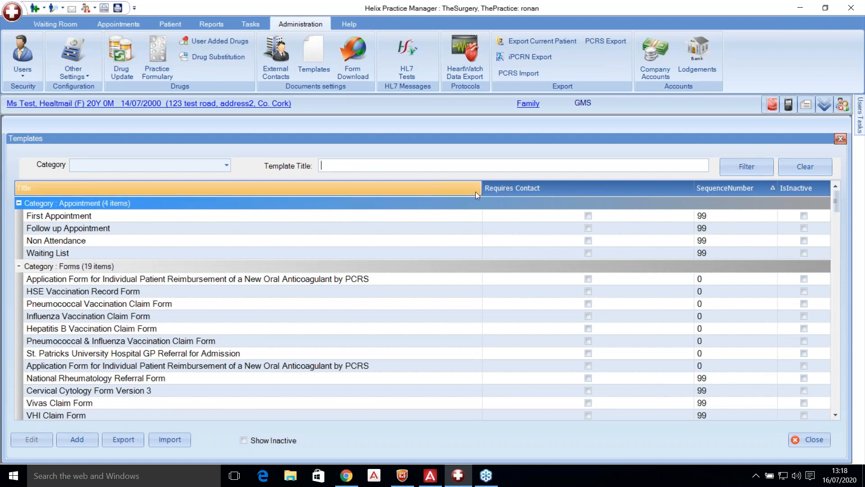
text(healthlon)
key(BackSpace)
key(BackSpace)
text(in)
click(742, 168)
double_click(353, 166)
text(healthmail)
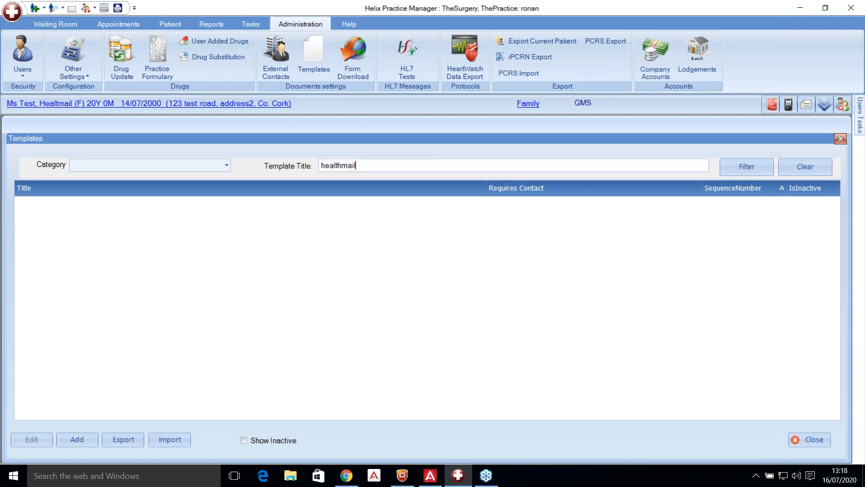
click(737, 162)
Step: Review the merge fields in the Healthmail Prescription template, close it abandoning changes, and close the templates list
click(186, 216)
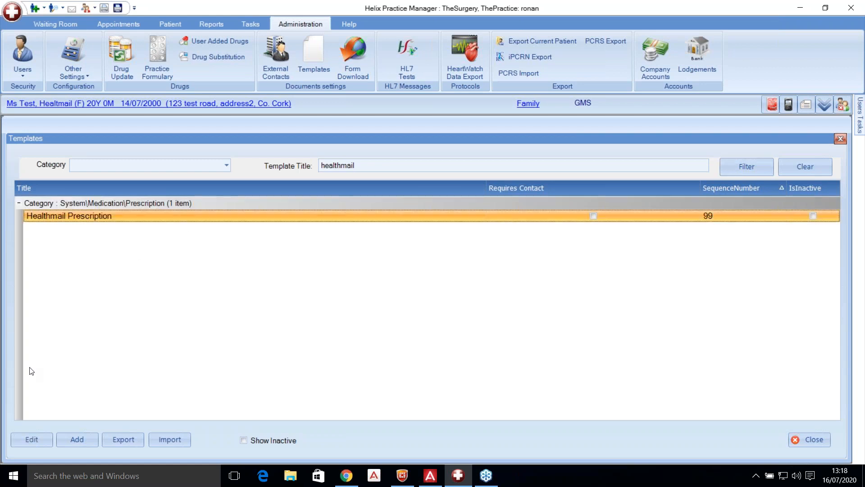
click(33, 439)
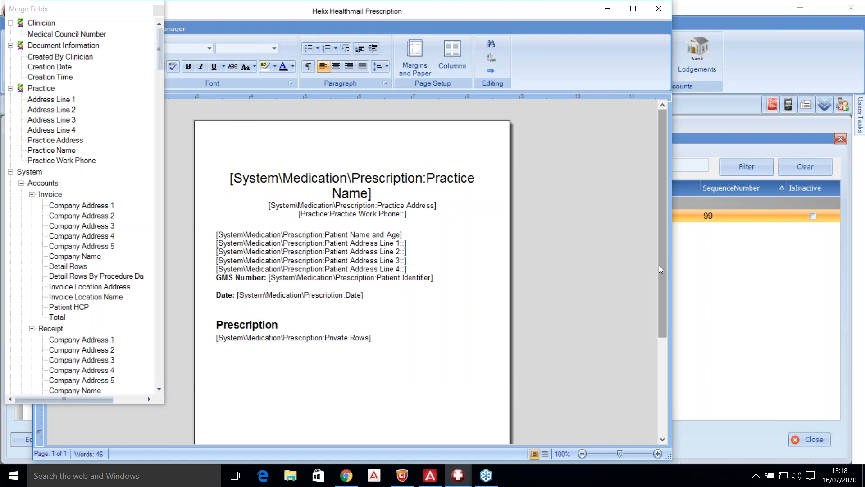
scroll(659, 294, down, 1)
drag(659, 294, 658, 365)
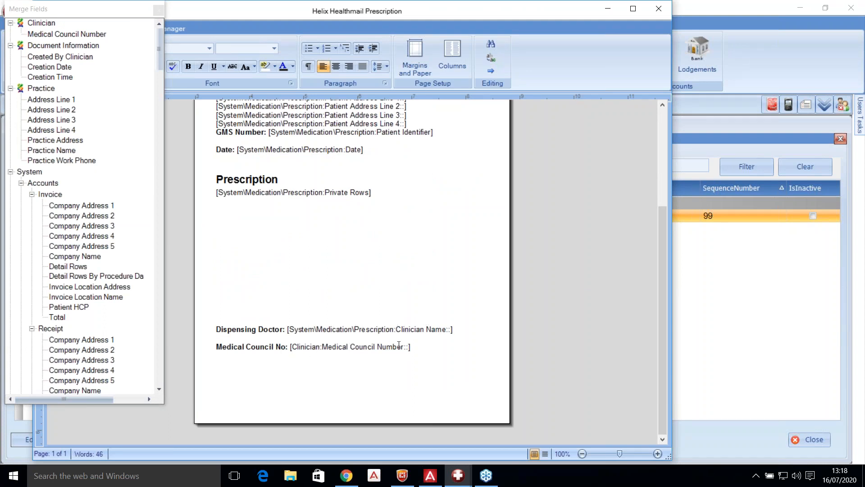
click(158, 11)
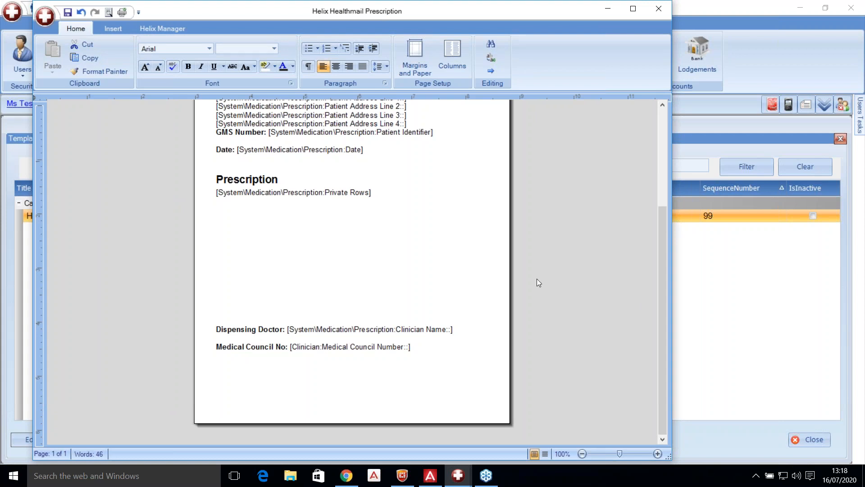
click(659, 8)
click(491, 249)
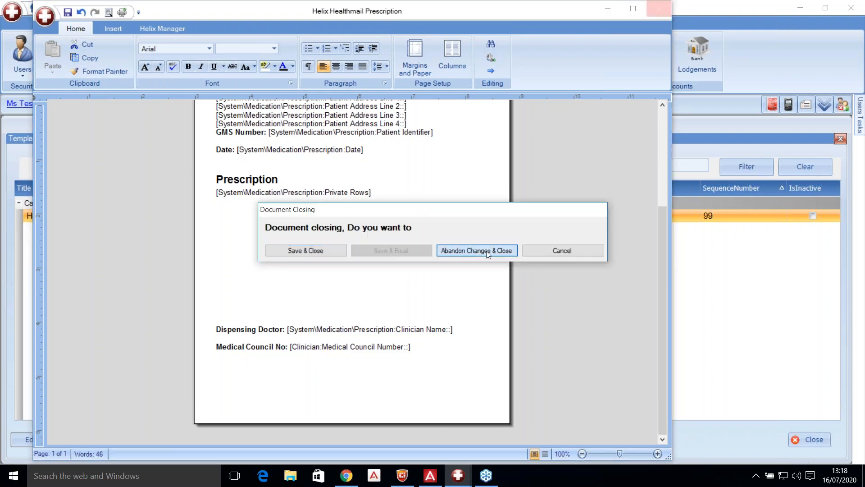
click(619, 354)
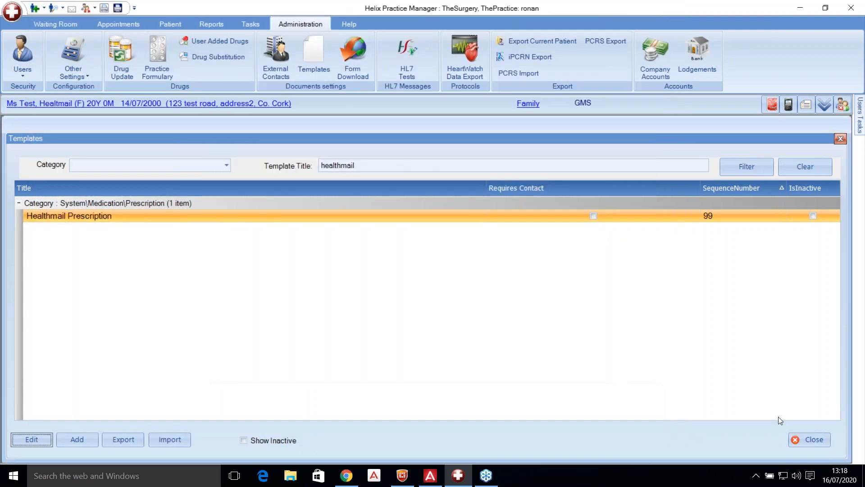
click(808, 440)
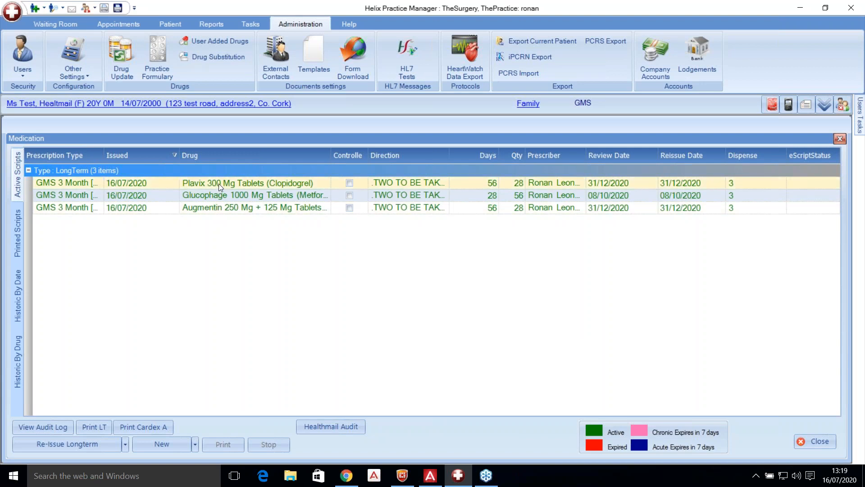
Step: View the re-issue prescription details for all three long-term medications, and close them without issuing
drag(219, 183, 214, 209)
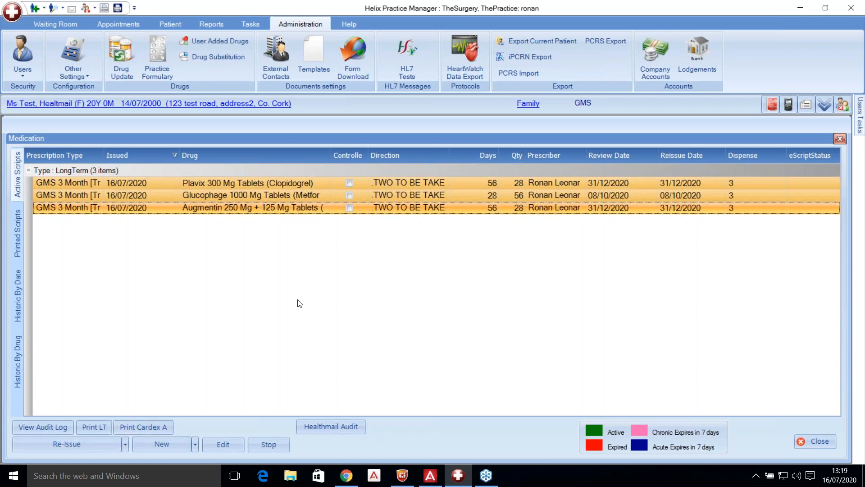
click(93, 445)
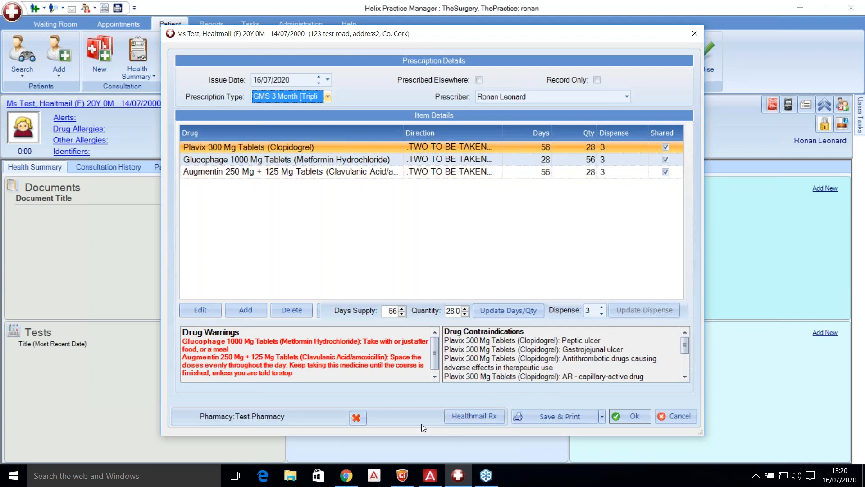
click(696, 34)
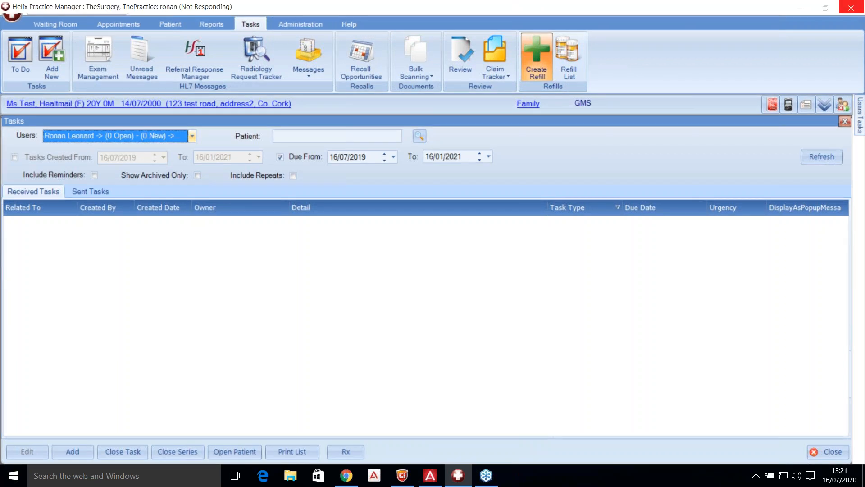
Step: Create a refill request for the Plavix, Glucophage and Augmentin prescriptions with the additional note "this is a test"
text(this is a test)
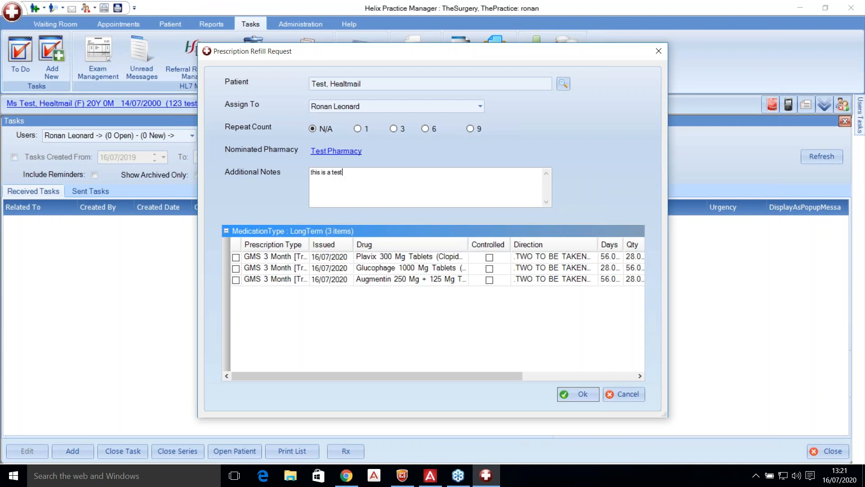
click(236, 257)
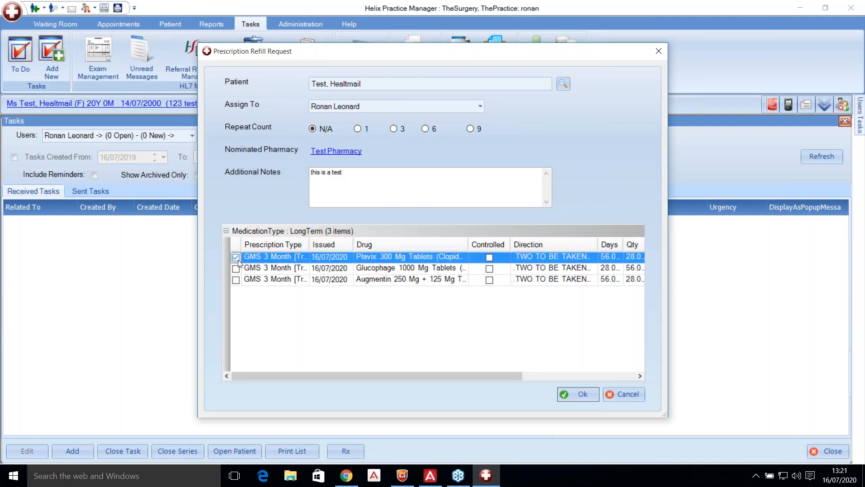
click(235, 269)
click(236, 279)
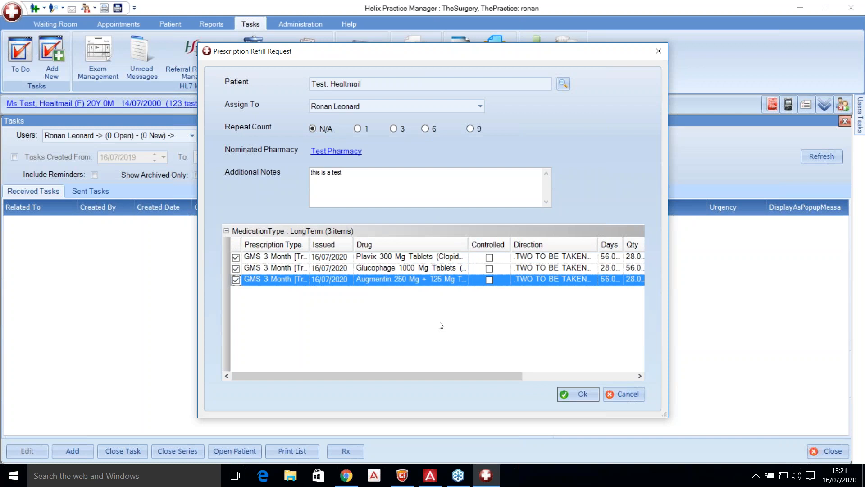
click(580, 395)
click(827, 450)
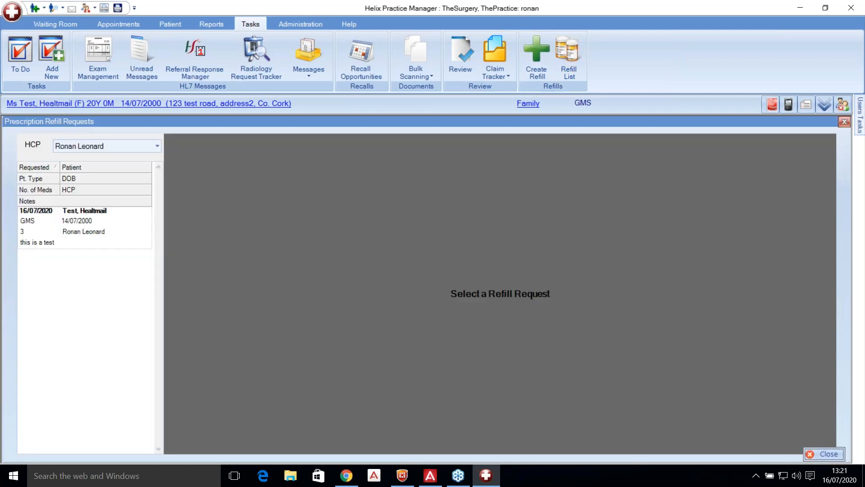
Step: Open the new refill request, re-issue its three medications to the nominated pharmacy by Healthmail Rx, and close the request list
click(98, 223)
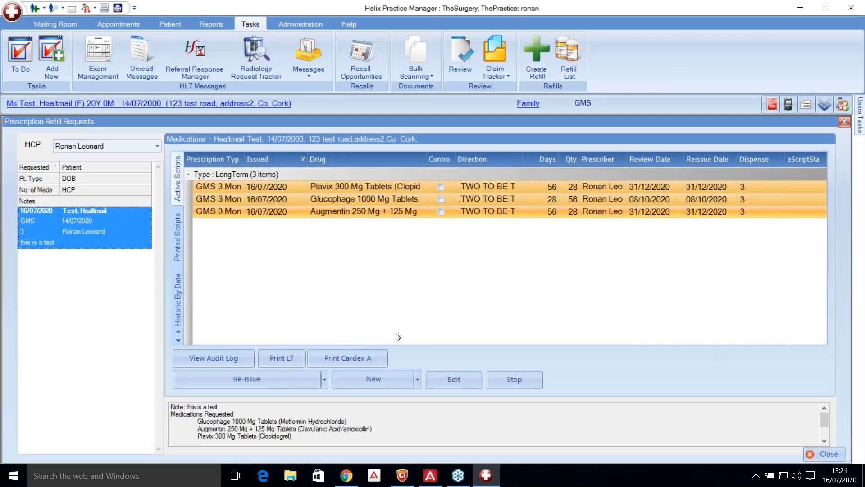
drag(262, 185, 263, 217)
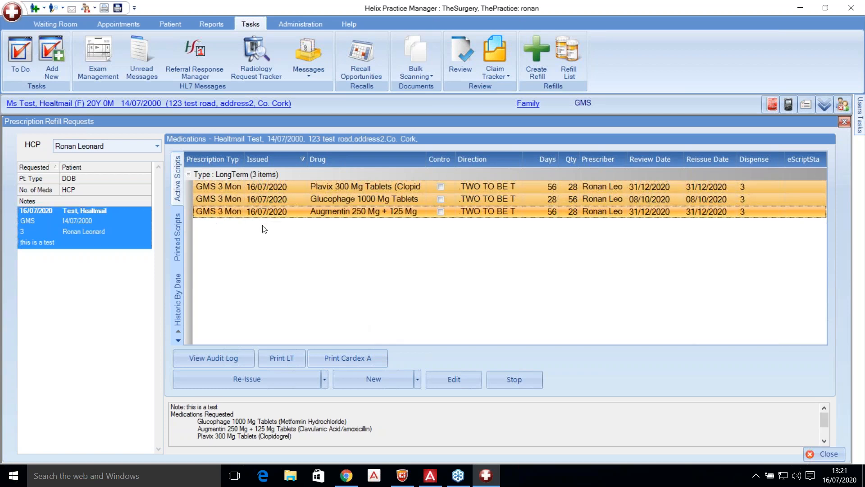
click(249, 380)
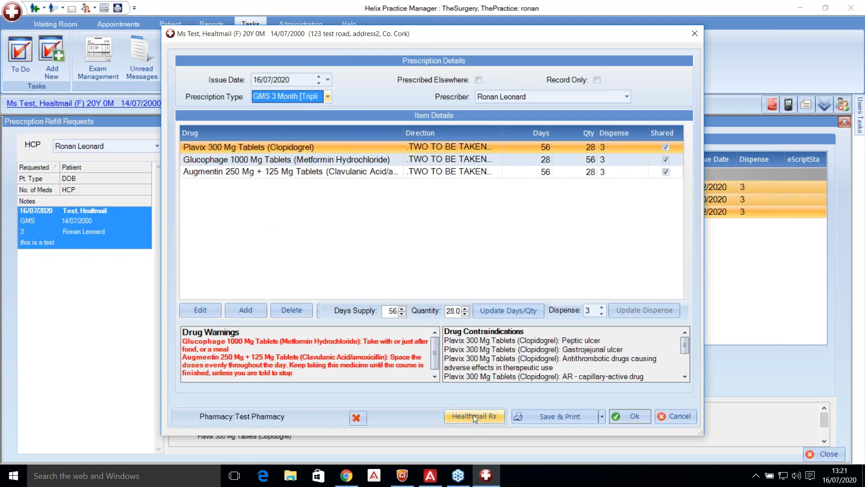
click(473, 415)
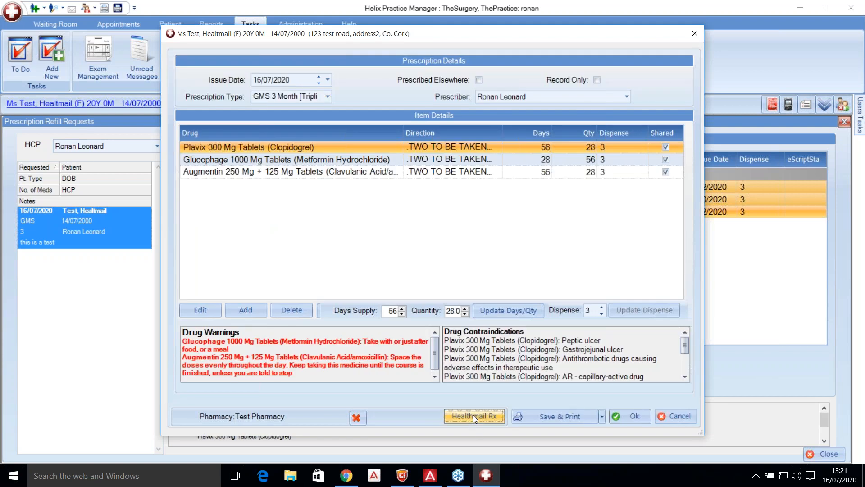
click(640, 415)
click(821, 451)
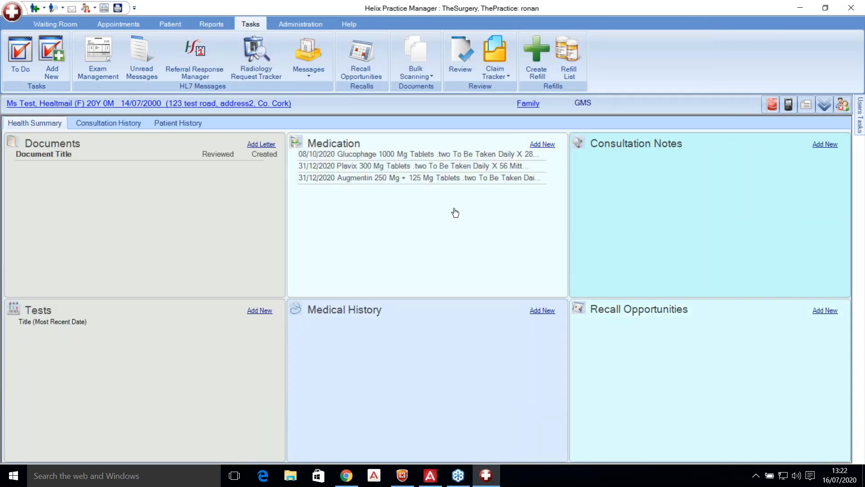
Step: Review the Healthmail audit for Glucophage 1000 Mg Tablets, close the medication list, and return to the patient's health summary
double_click(456, 212)
click(298, 183)
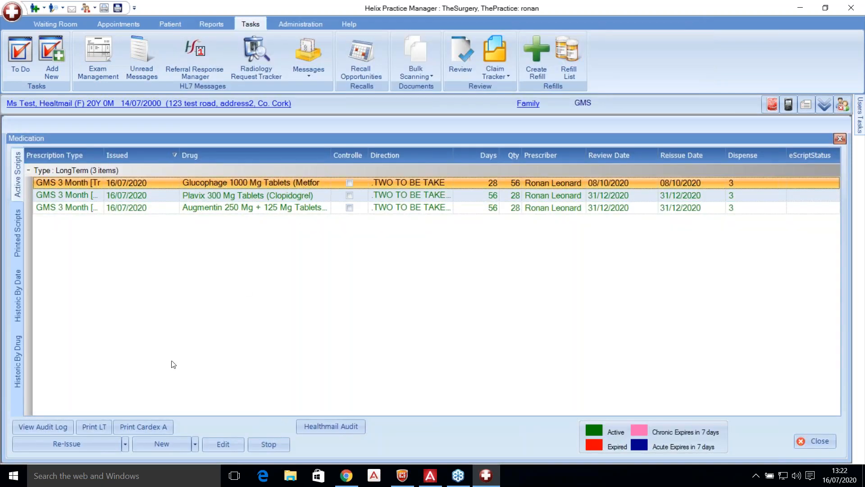
click(310, 427)
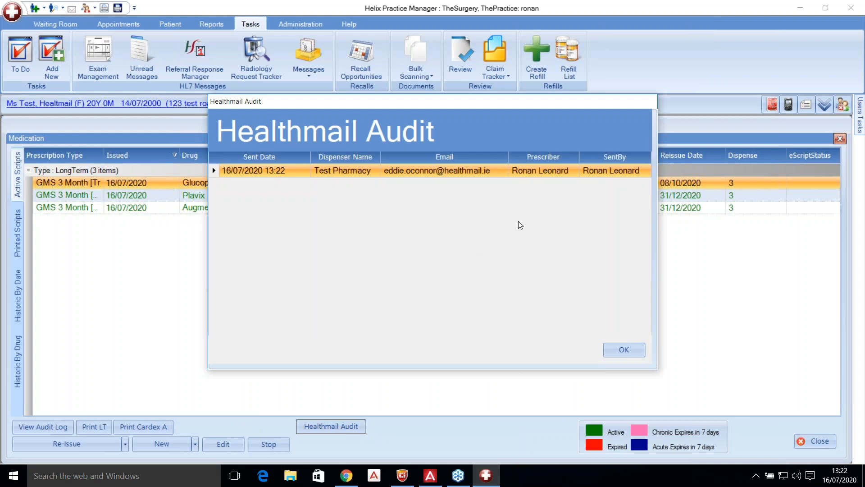
click(633, 353)
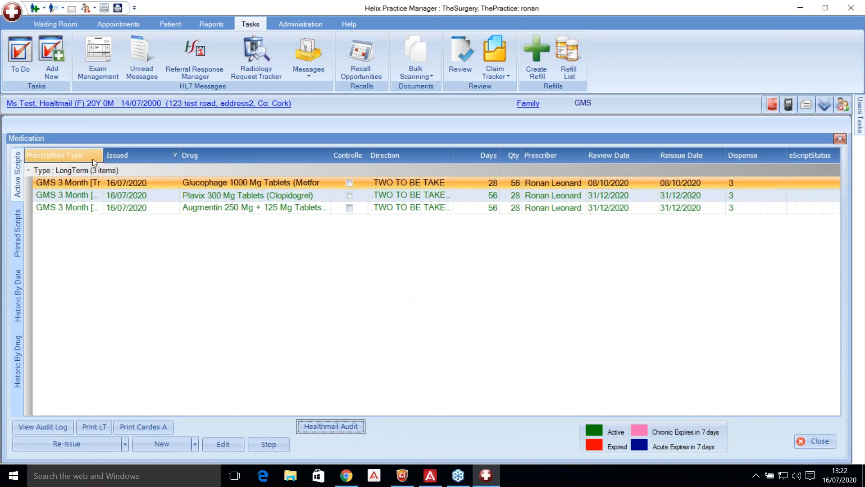
click(812, 444)
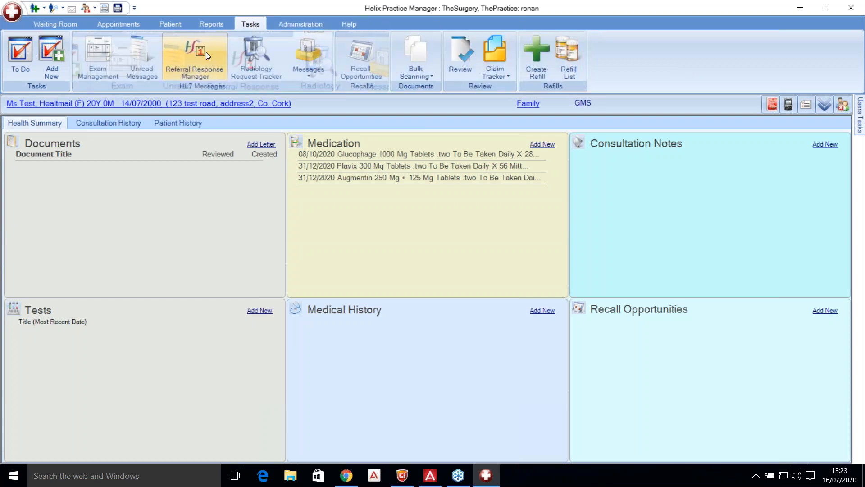
click(173, 27)
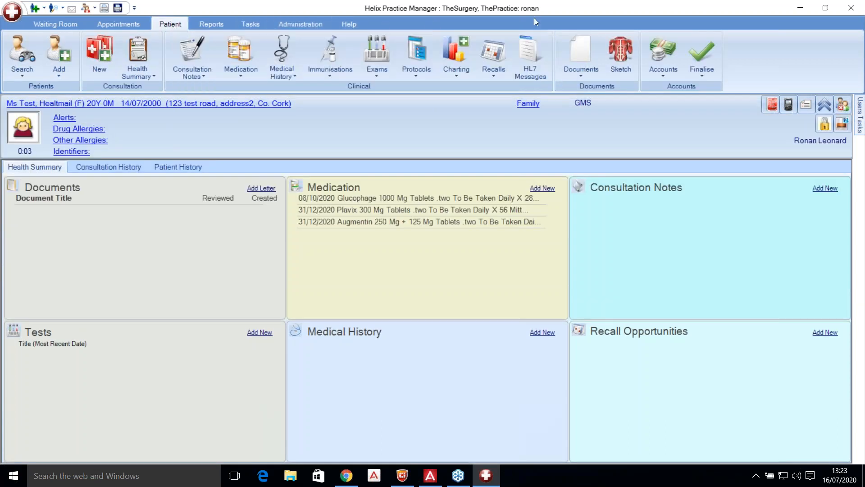